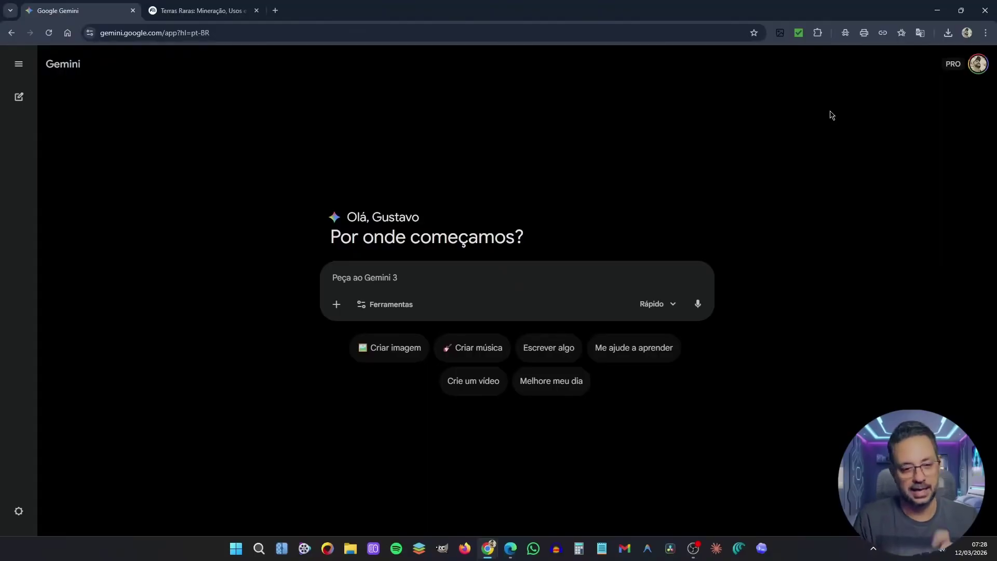
Step: View the Terras-Raras infographic in NotebookLM, and attach the Info1 image from the desktop to a new Gemini prompt
{"action": "left_click", "coordinate": [171, 10]}
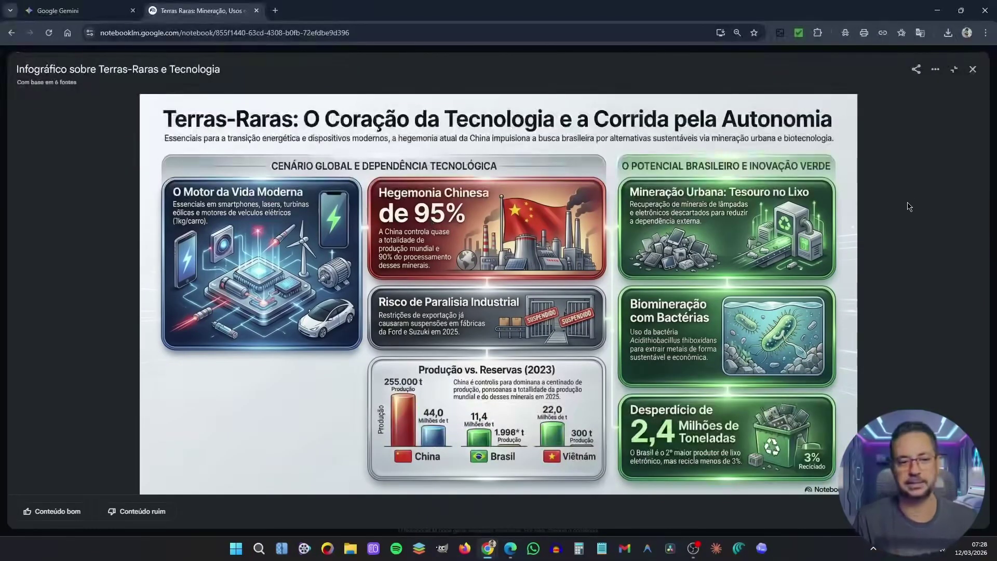
{"action": "key", "text": "ctrl+shift+Tab"}
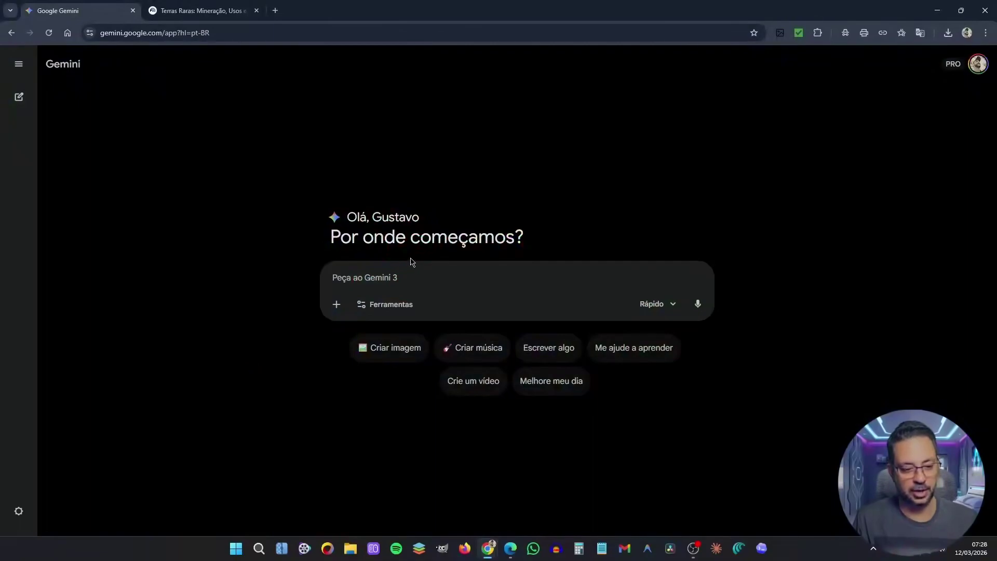
{"action": "left_click", "coordinate": [337, 306]}
{"action": "left_click", "coordinate": [364, 328]}
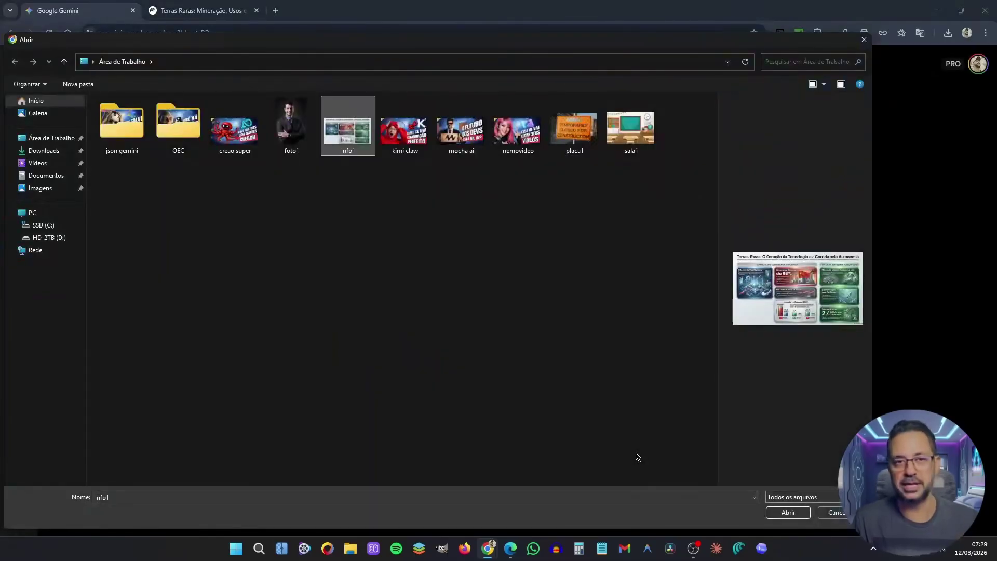
{"action": "left_click", "coordinate": [789, 513]}
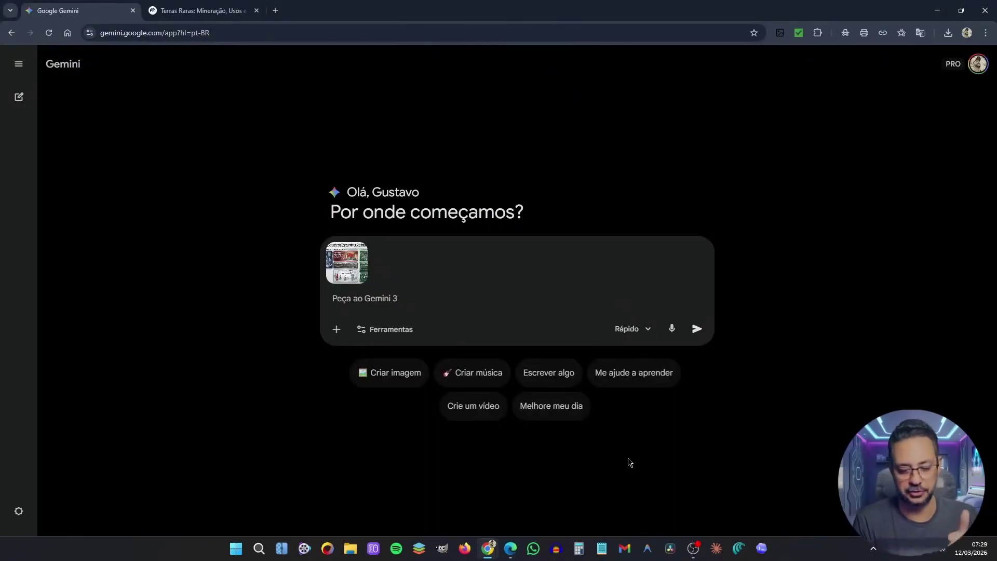
Step: Submit the prompt "Extraia todas as informações visuais desta imagem, incluindo todo o conteúdo de texto, e formate tudo como um arquivo JSON estruturado." in Rápido mode
{"action": "type", "text": "Extraia todas as informações visuais desta imagem, incluindo todo o conteúdo de texto, e formate tudo como um arquivo JSON estruturado."}
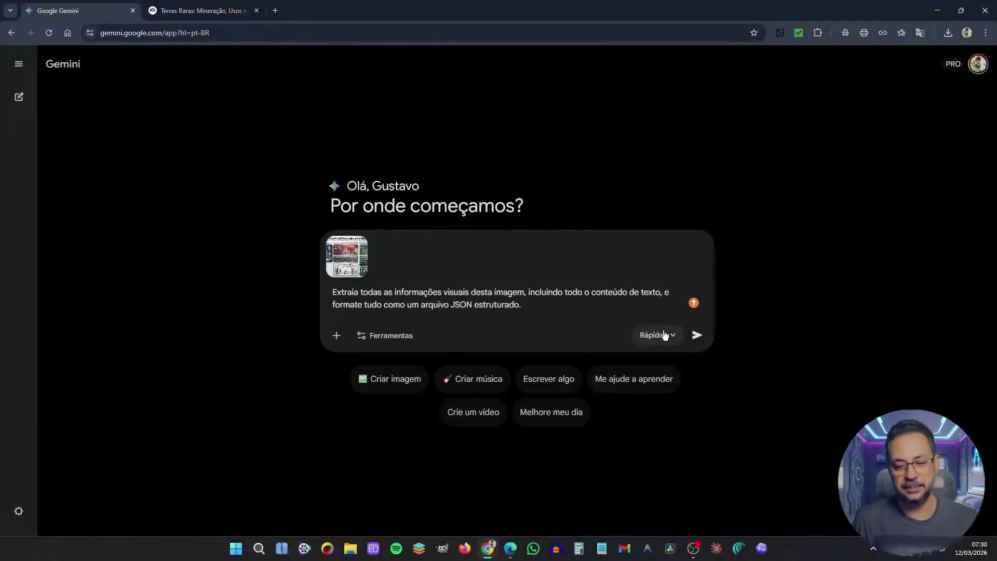
{"action": "left_click", "coordinate": [666, 336]}
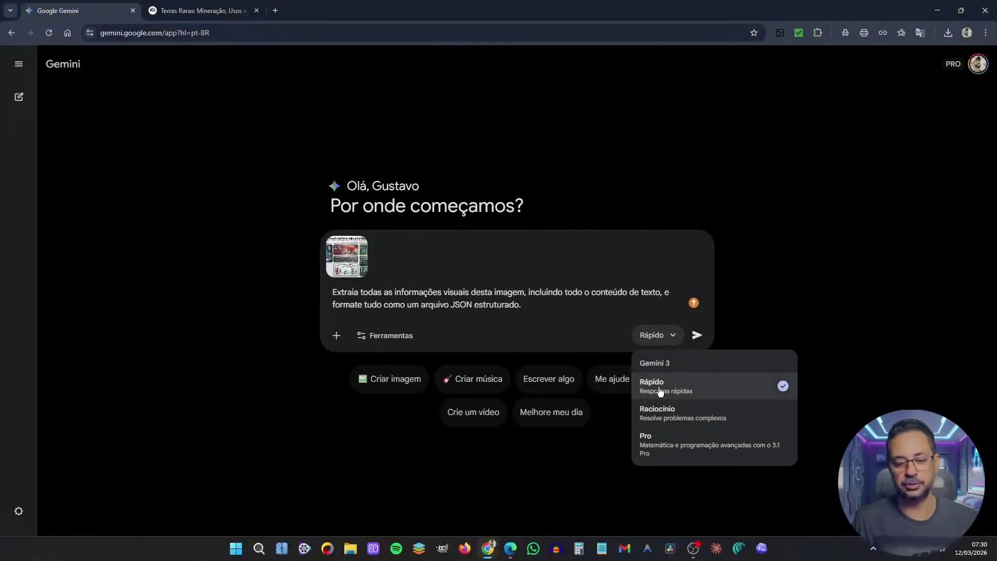
{"action": "left_click", "coordinate": [644, 204]}
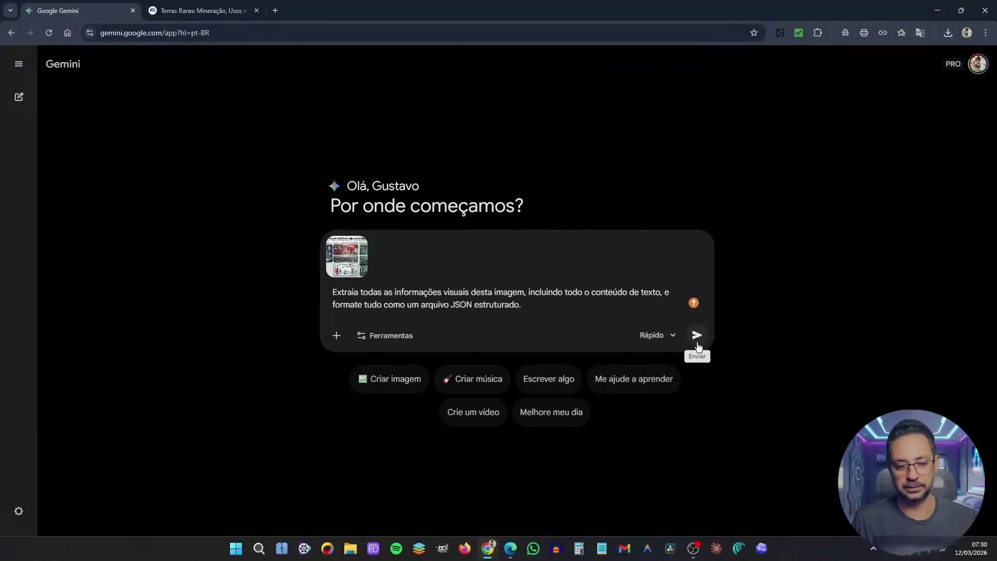
{"action": "left_click", "coordinate": [698, 336]}
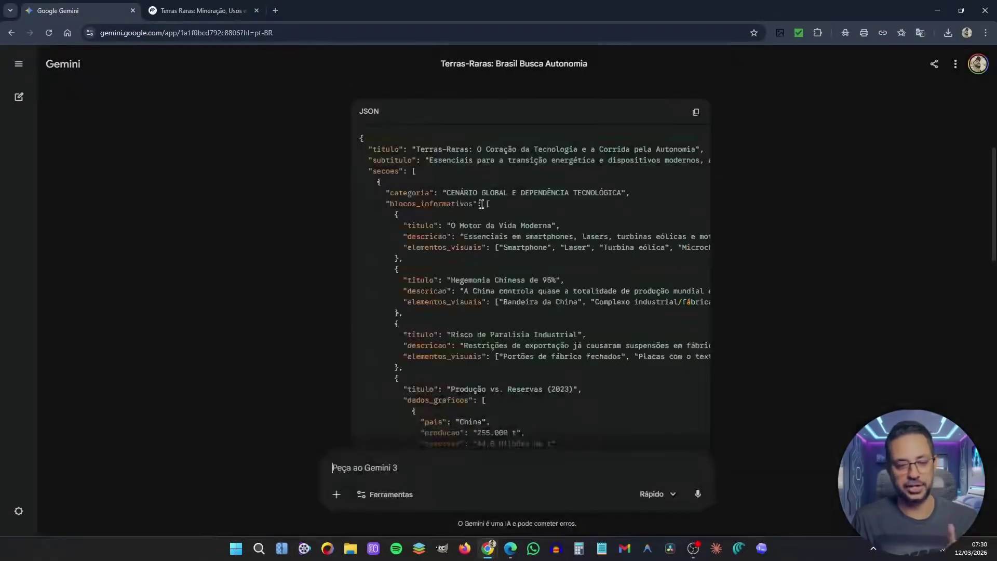
Step: Examine the extracted JSON's sections, visual elements and chart data against the attached infographic
{"action": "scroll", "coordinate": [555, 215], "scroll_direction": "down", "scroll_amount": 3}
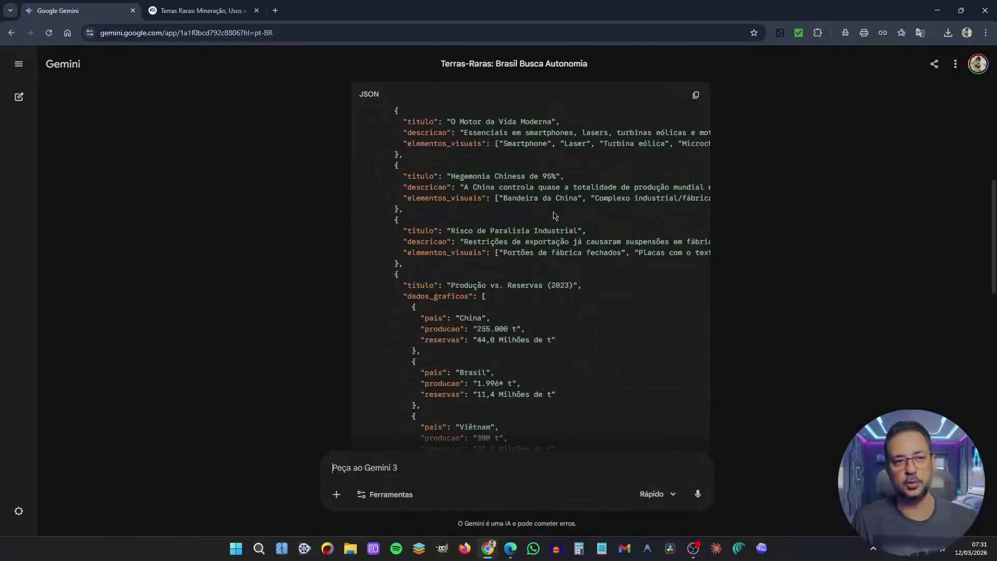
{"action": "scroll", "coordinate": [559, 213], "scroll_direction": "down", "scroll_amount": 2}
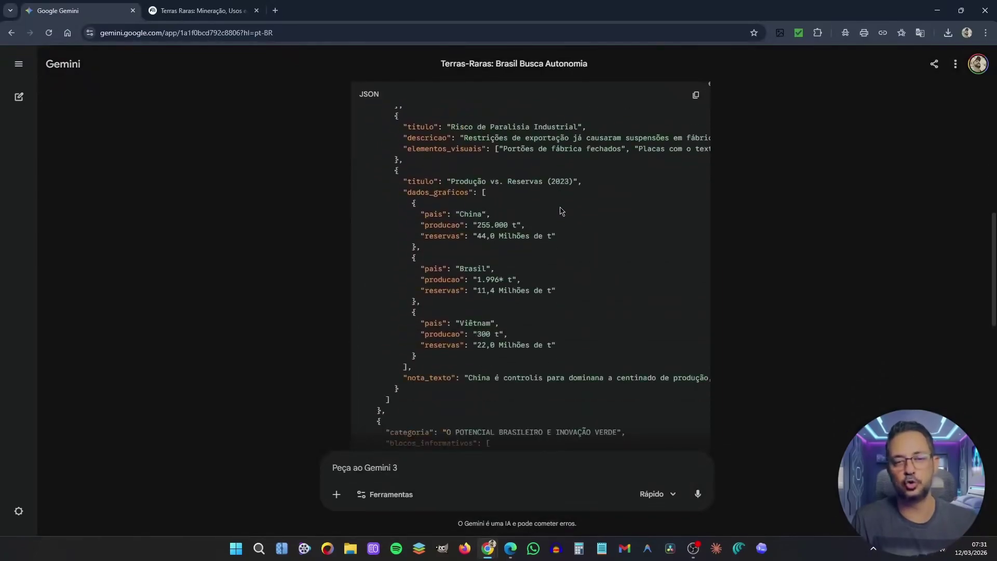
{"action": "scroll", "coordinate": [560, 210], "scroll_direction": "down", "scroll_amount": 5}
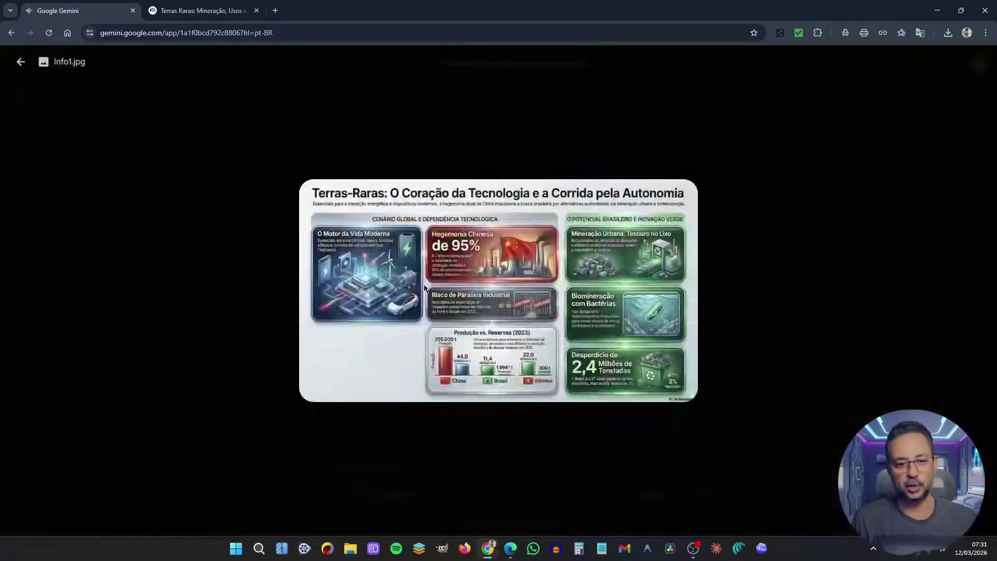
{"action": "left_click", "coordinate": [795, 216]}
{"action": "scroll", "coordinate": [519, 306], "scroll_direction": "down", "scroll_amount": 3}
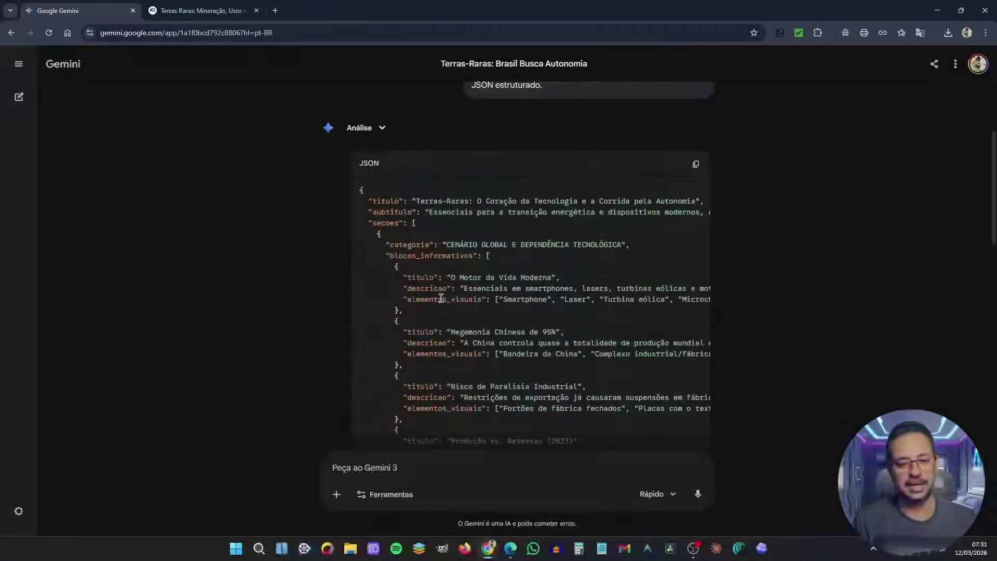
{"action": "scroll", "coordinate": [604, 282], "scroll_direction": "down", "scroll_amount": 1}
{"action": "scroll", "coordinate": [755, 246], "scroll_direction": "up", "scroll_amount": 4}
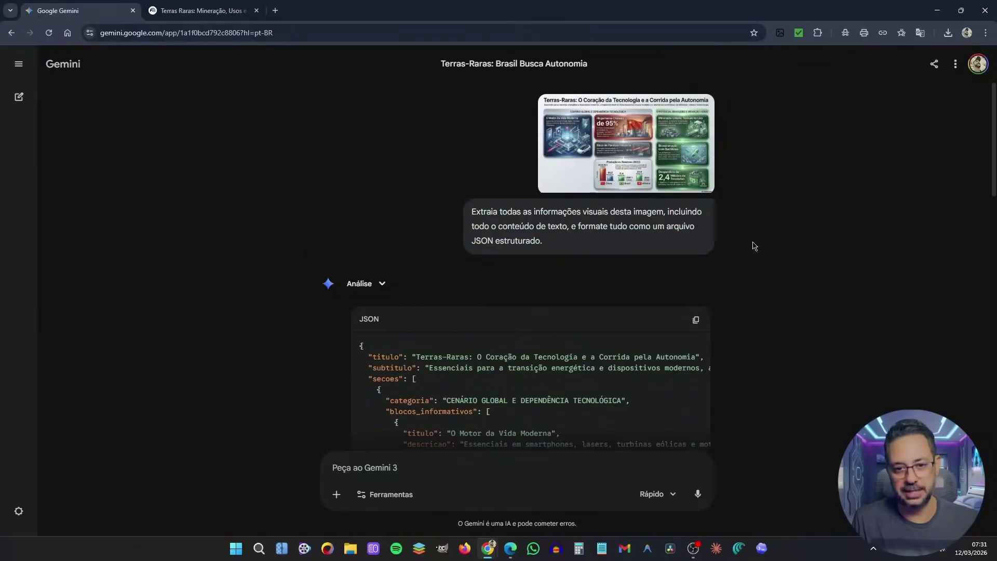
{"action": "scroll", "coordinate": [754, 246], "scroll_direction": "down", "scroll_amount": 4}
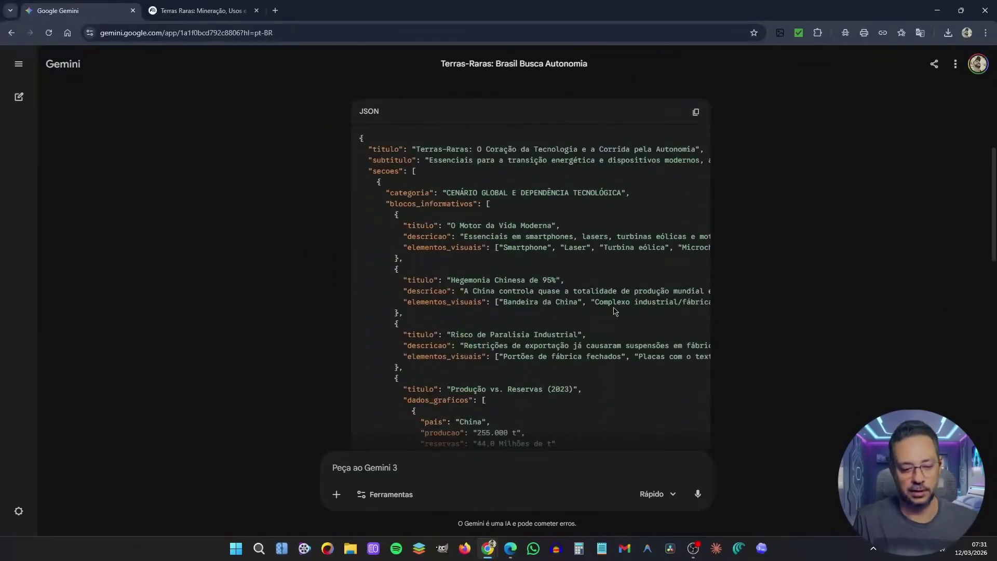
Step: Write the prompt "Gere uma nova imagem usando estes dados em JSON." and append the copied JSON code from the response below it
{"action": "type", "text": "Gere uma nova imagem usando estes dados em JSON."}
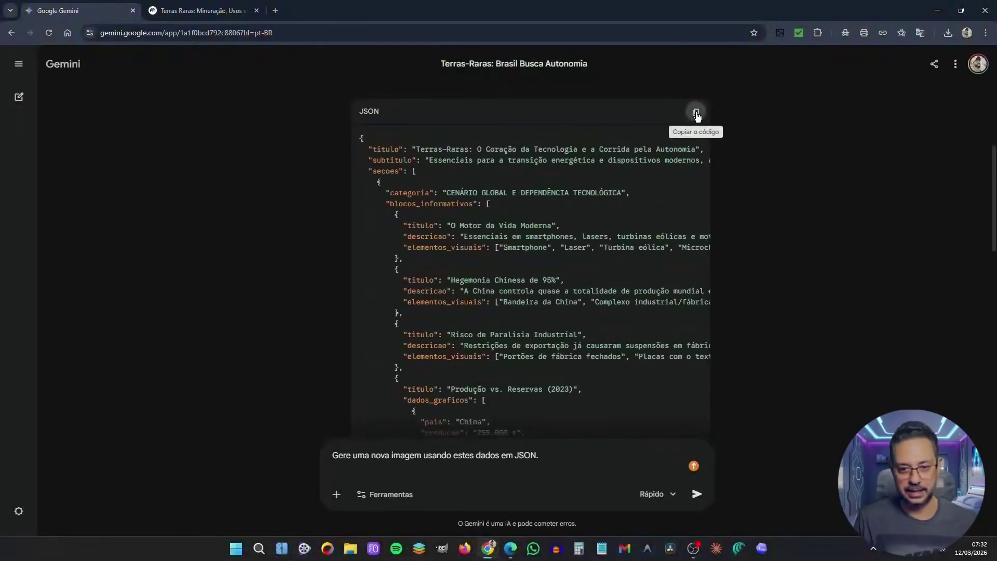
{"action": "left_click", "coordinate": [696, 111]}
{"action": "left_click", "coordinate": [352, 468]}
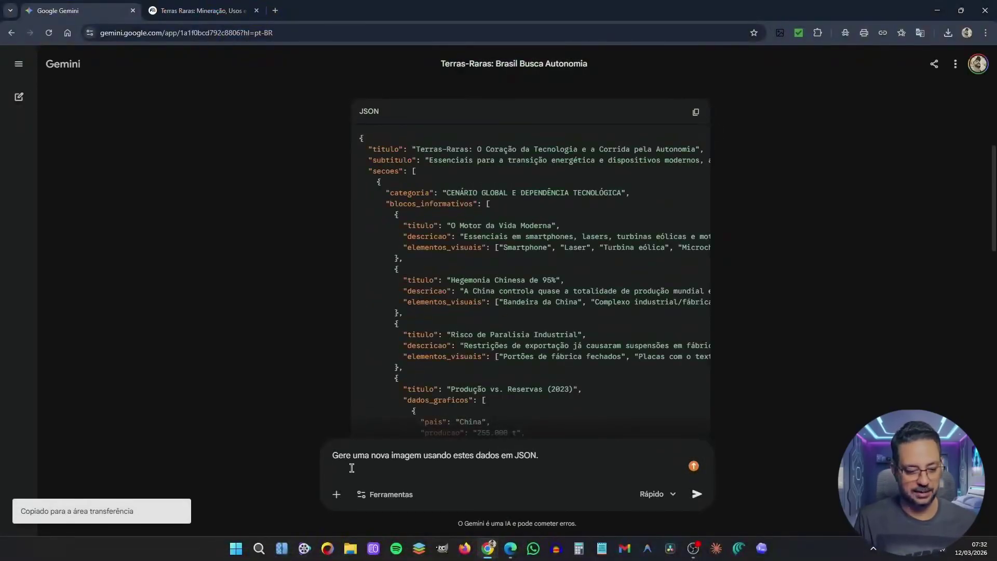
{"action": "key", "text": "ctrl+v"}
Step: Shorten the main title value in the prompt's JSON to "Terras-Raras: O Coração da Tecnologia" and look over the following sections
{"action": "scroll", "coordinate": [537, 426], "scroll_direction": "up", "scroll_amount": 3}
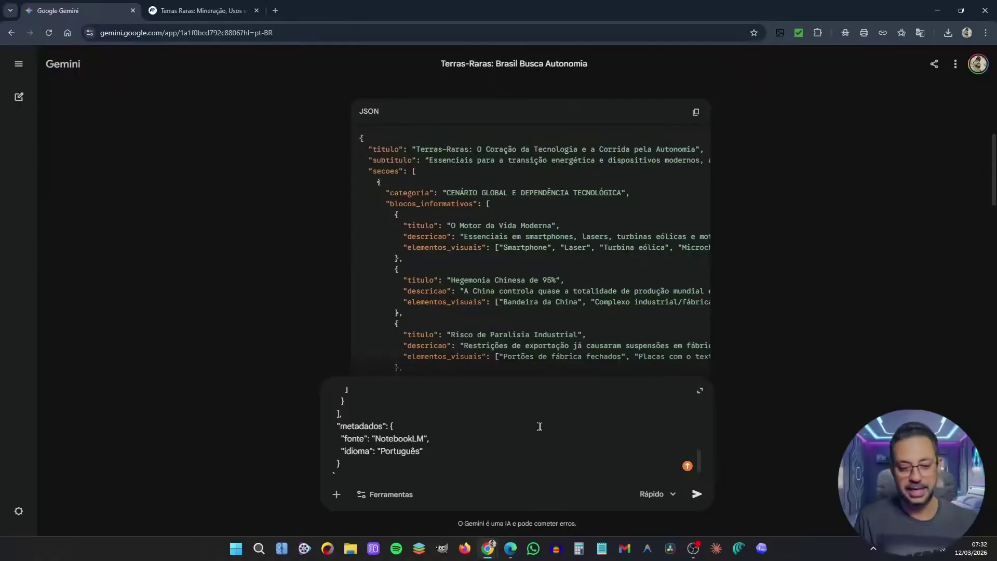
{"action": "scroll", "coordinate": [538, 426], "scroll_direction": "up", "scroll_amount": 10}
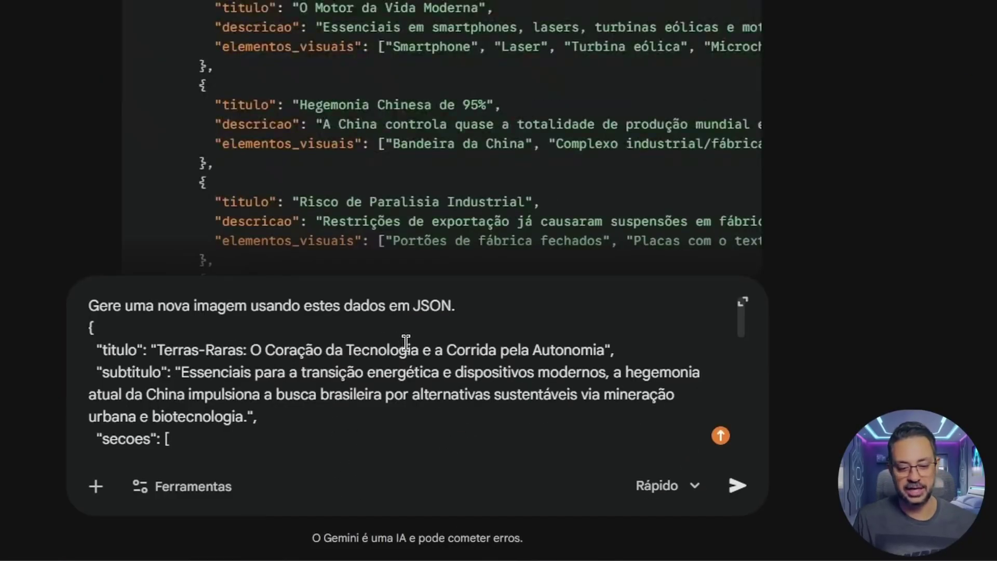
{"action": "left_click_drag", "start_coordinate": [424, 349], "coordinate": [604, 343]}
{"action": "key", "text": "BackSpace"}
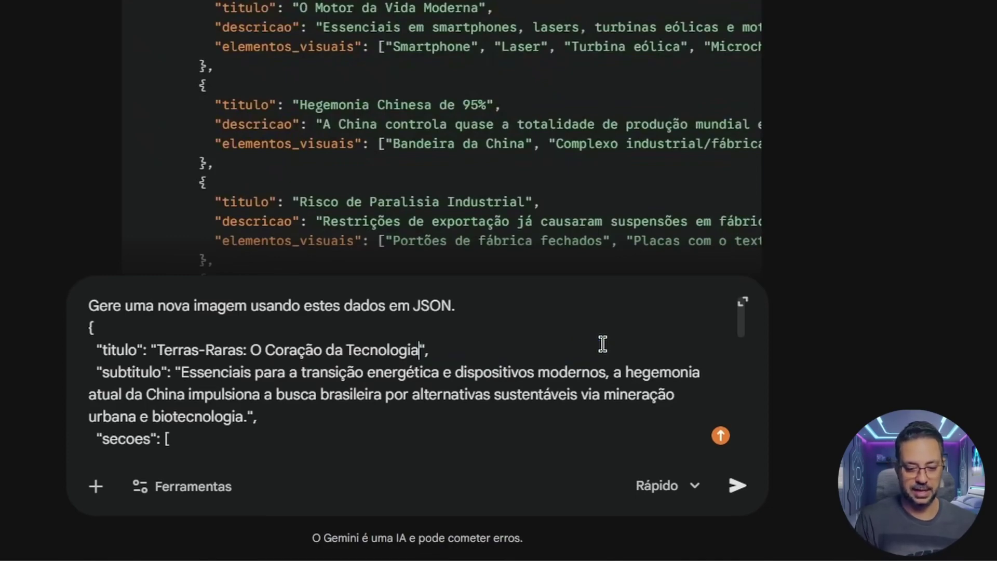
{"action": "scroll", "coordinate": [544, 443], "scroll_direction": "down", "scroll_amount": 5}
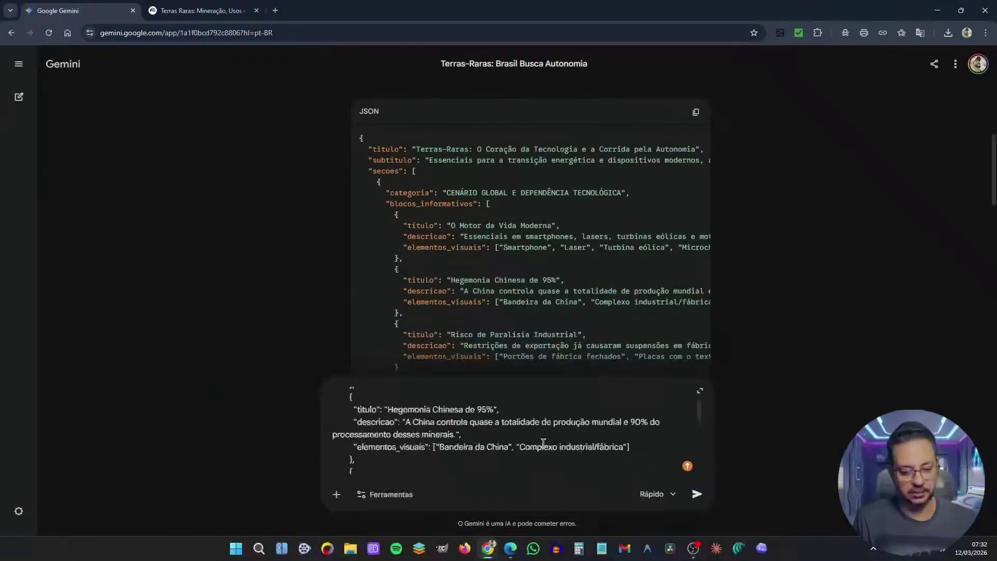
{"action": "scroll", "coordinate": [544, 443], "scroll_direction": "down", "scroll_amount": 3}
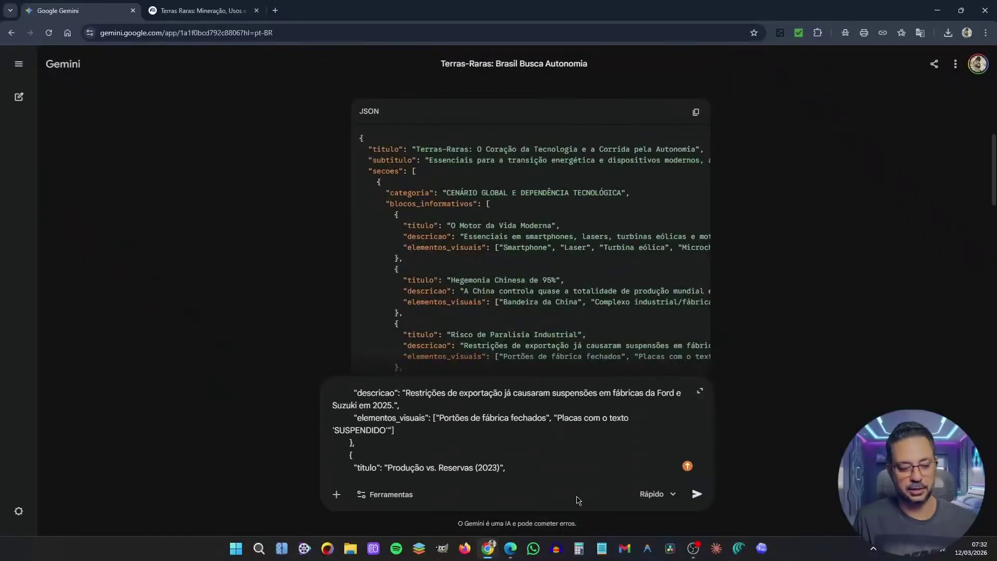
Step: Attach the Info1 image from the desktop to the image generation prompt
{"action": "left_click", "coordinate": [337, 496]}
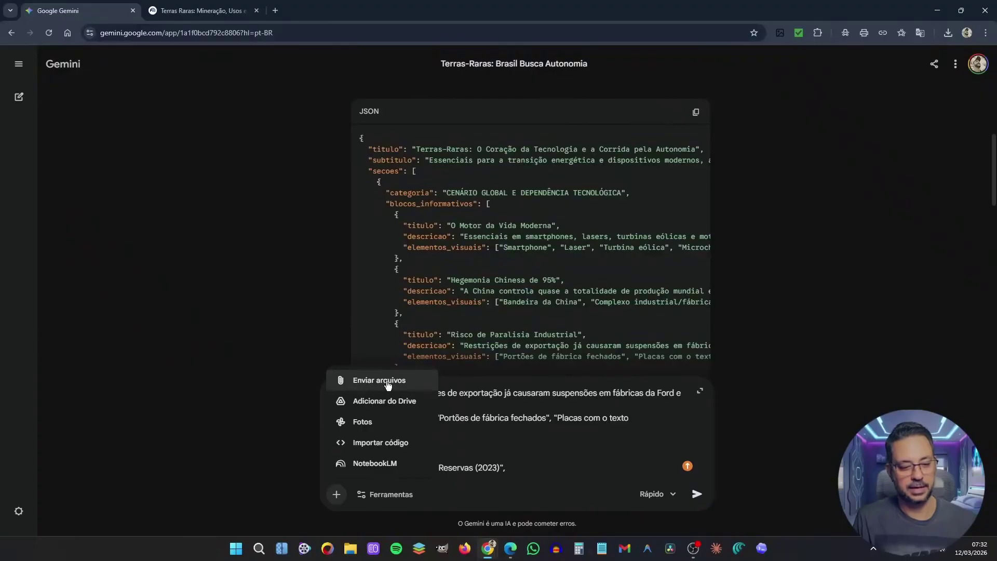
{"action": "left_click", "coordinate": [357, 382]}
{"action": "left_click", "coordinate": [347, 134]}
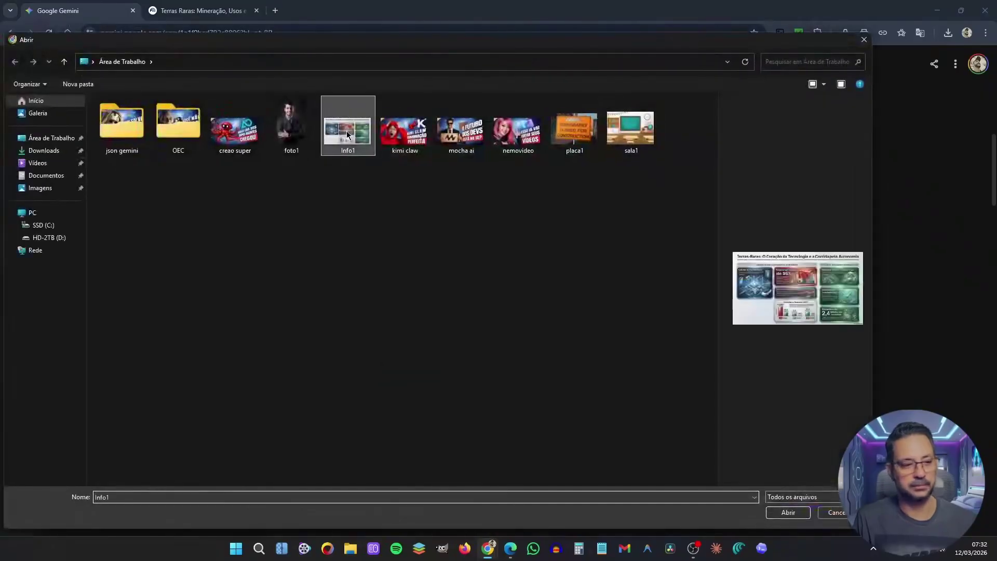
{"action": "left_click", "coordinate": [788, 513]}
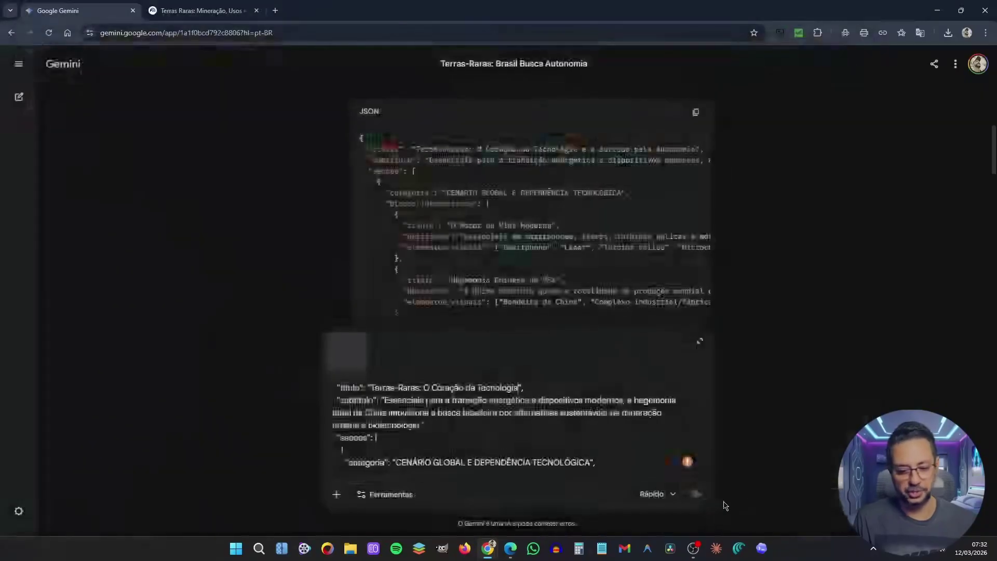
Step: Change the Gemini 3 model to Pro and send the image generation prompt
{"action": "left_click", "coordinate": [670, 495]}
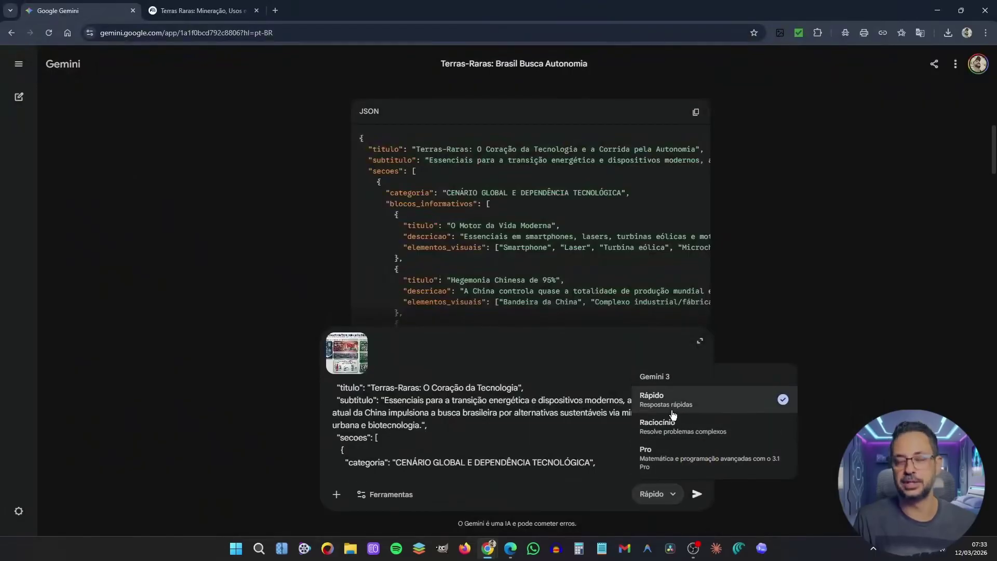
{"action": "left_click", "coordinate": [676, 460]}
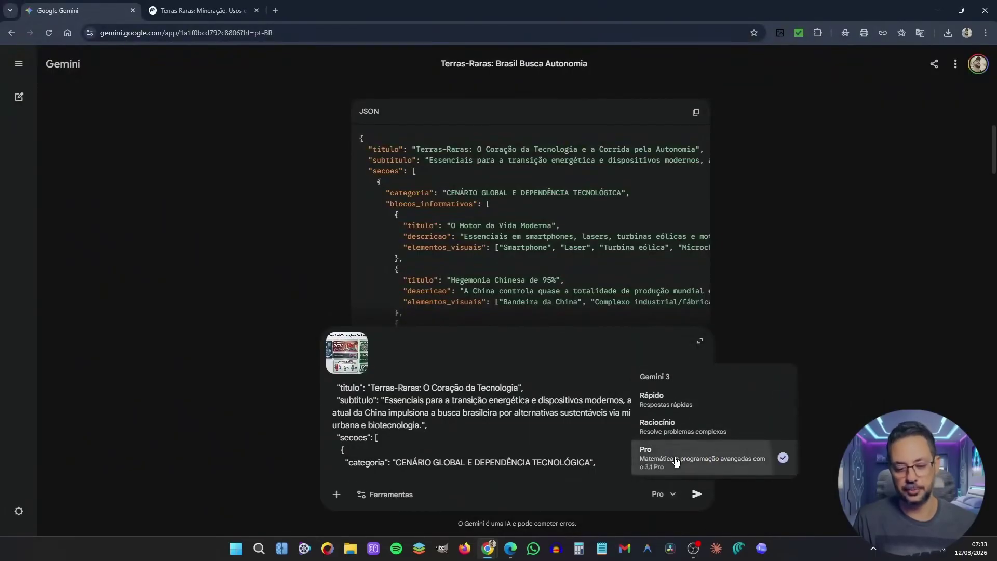
{"action": "left_click", "coordinate": [697, 495]}
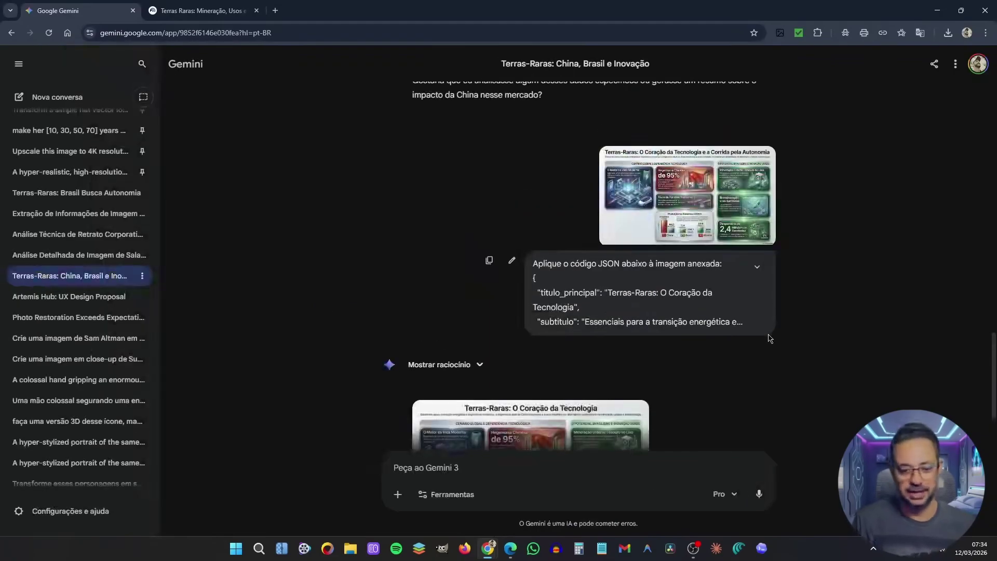
Step: Compare the original infographic with the regenerated version in the "Terras-Raras: China, Brasil e Inovação" conversation
{"action": "left_click", "coordinate": [671, 198]}
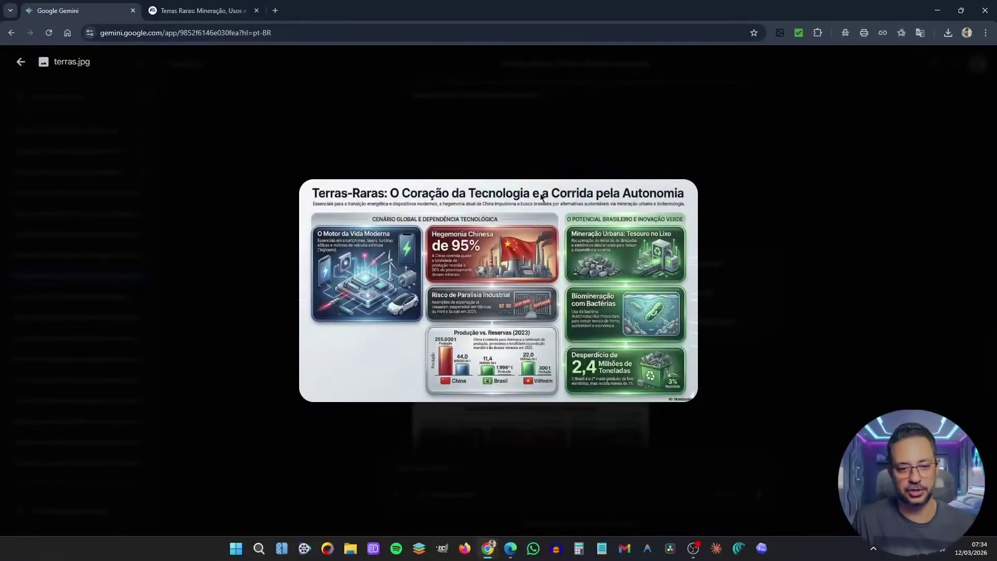
{"action": "left_click", "coordinate": [743, 216]}
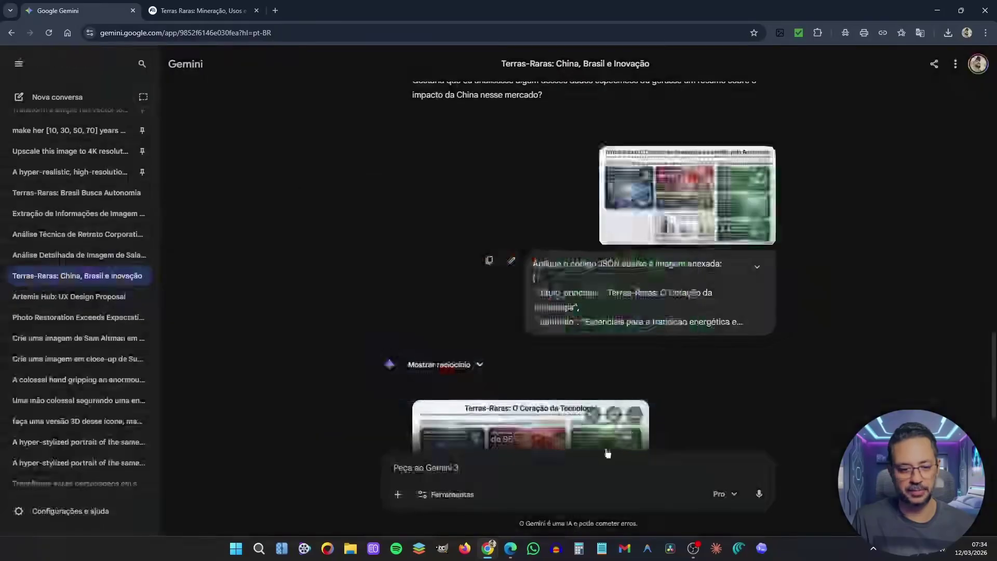
{"action": "left_click", "coordinate": [608, 453]}
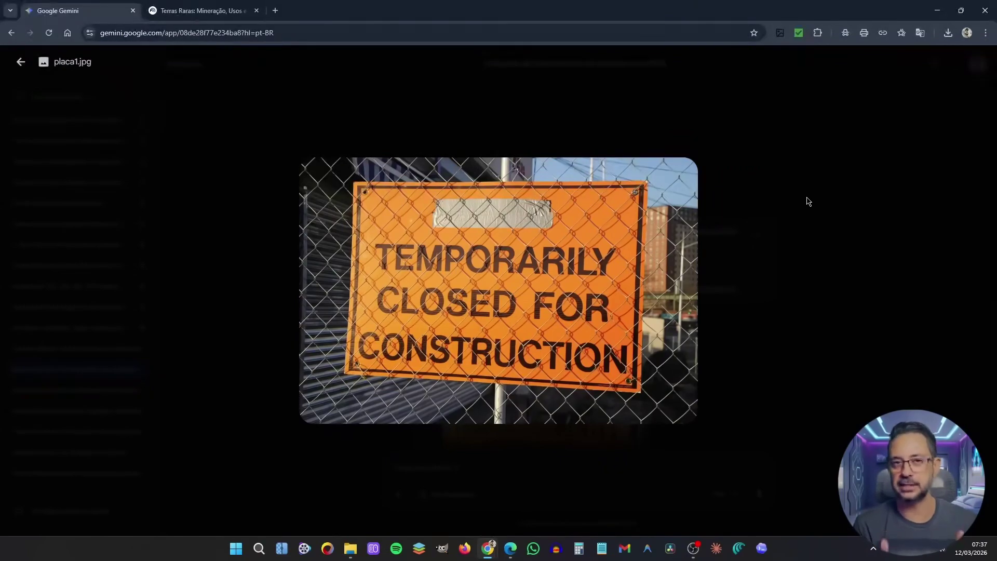
Step: Review the construction sign conversation: the extraction prompt, its JSON output and the follow-up image generation prompt with the translated message
{"action": "left_click", "coordinate": [809, 202]}
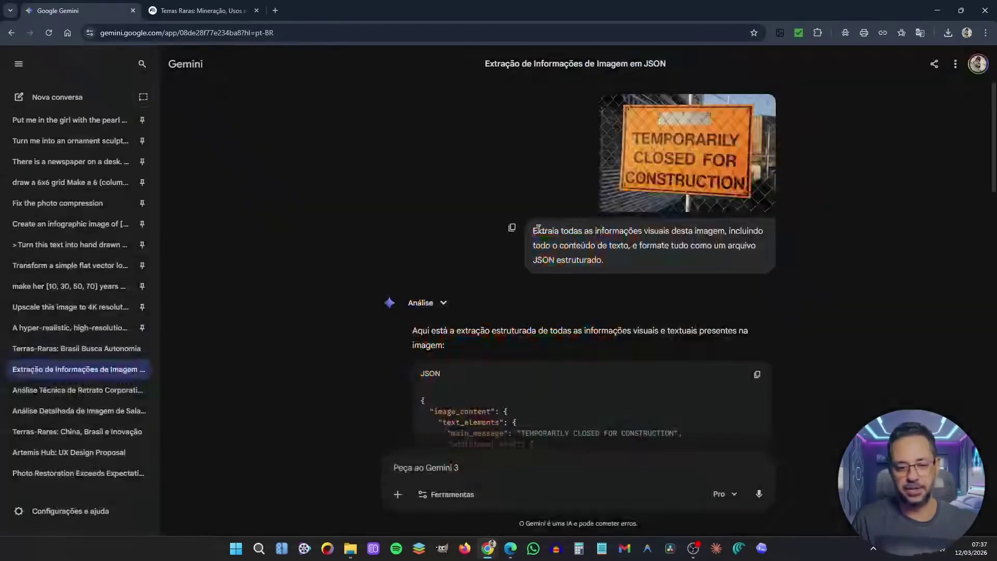
{"action": "left_click_drag", "start_coordinate": [535, 230], "coordinate": [623, 262]}
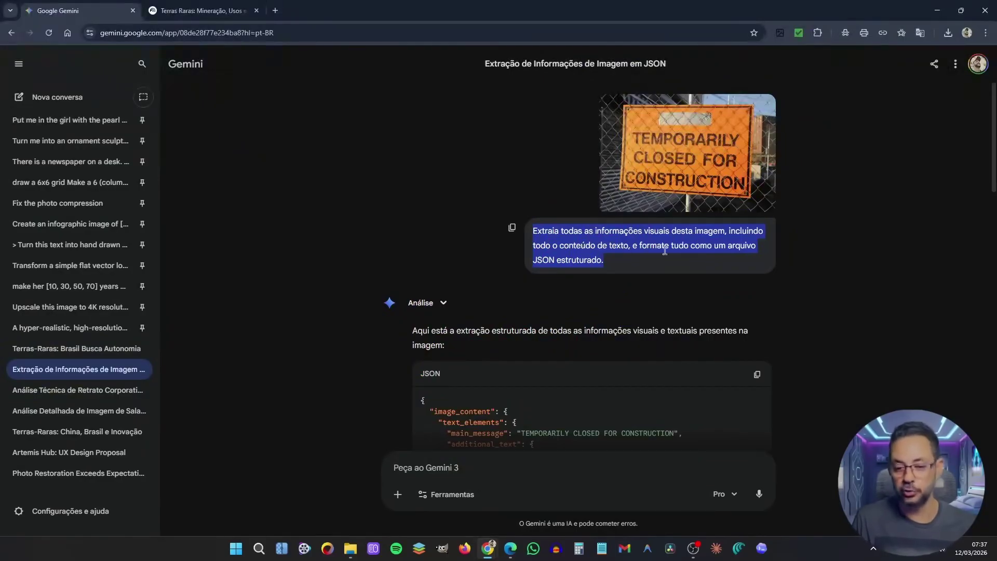
{"action": "scroll", "coordinate": [610, 262], "scroll_direction": "down", "scroll_amount": 2}
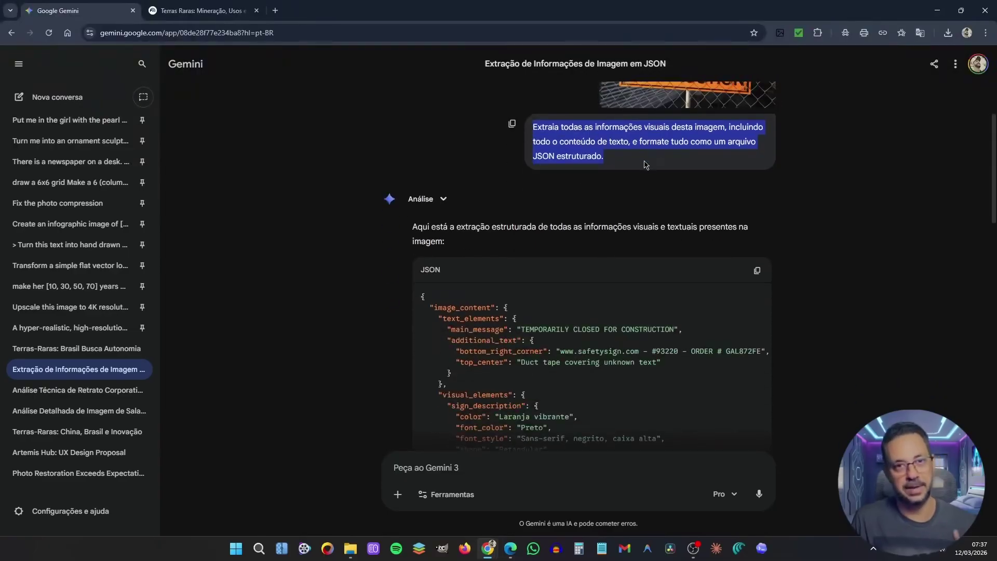
{"action": "scroll", "coordinate": [644, 169], "scroll_direction": "down", "scroll_amount": 3}
{"action": "scroll", "coordinate": [553, 262], "scroll_direction": "up", "scroll_amount": 1}
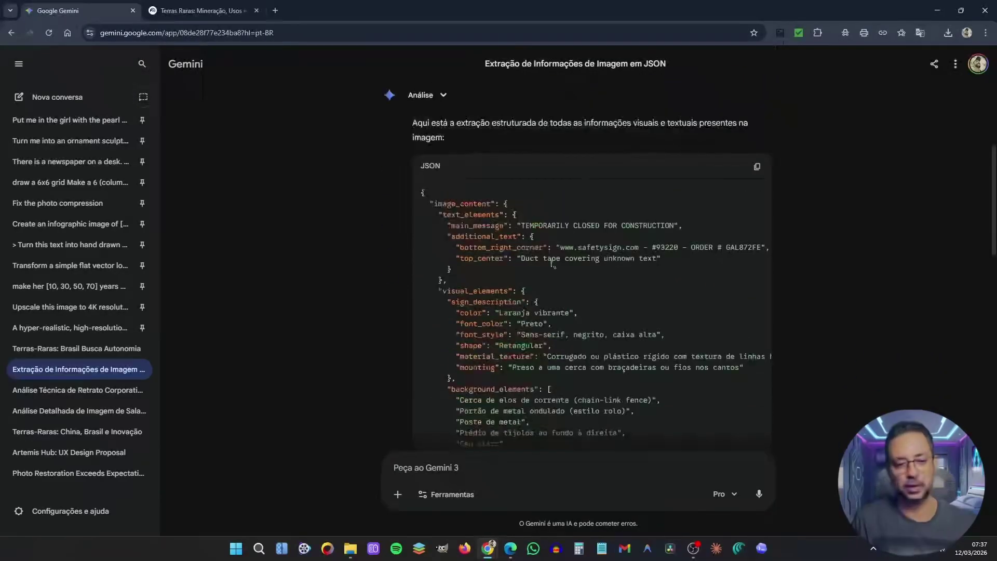
{"action": "scroll", "coordinate": [617, 269], "scroll_direction": "down", "scroll_amount": 10}
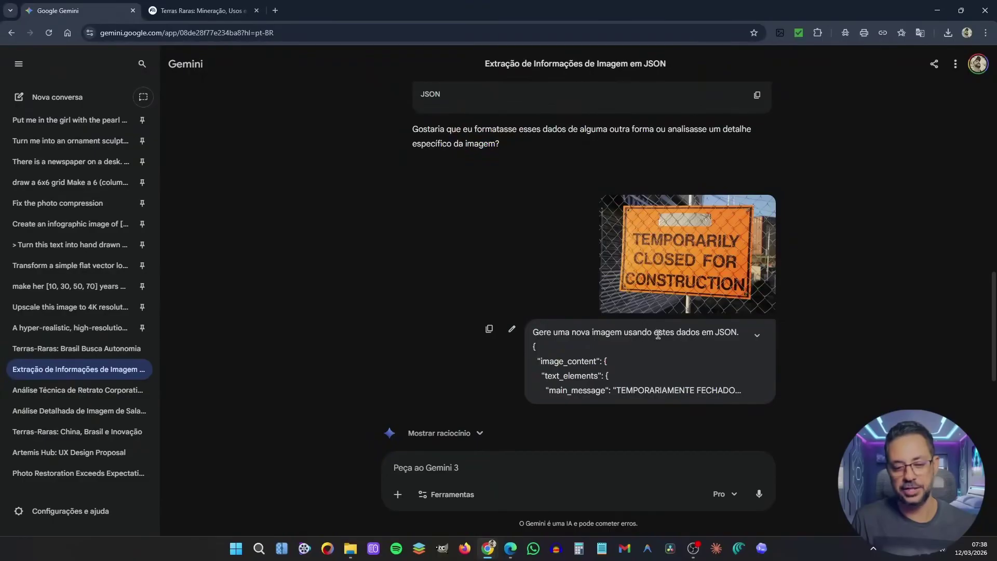
Step: Compare the sign's original JSON main message with the edited "TEMPORARIAMENTE FECHADO PARA OBRAS" value in the generation prompt, and view the regenerated sign image
{"action": "left_click", "coordinate": [756, 335]}
{"action": "scroll", "coordinate": [523, 227], "scroll_direction": "up", "scroll_amount": 10}
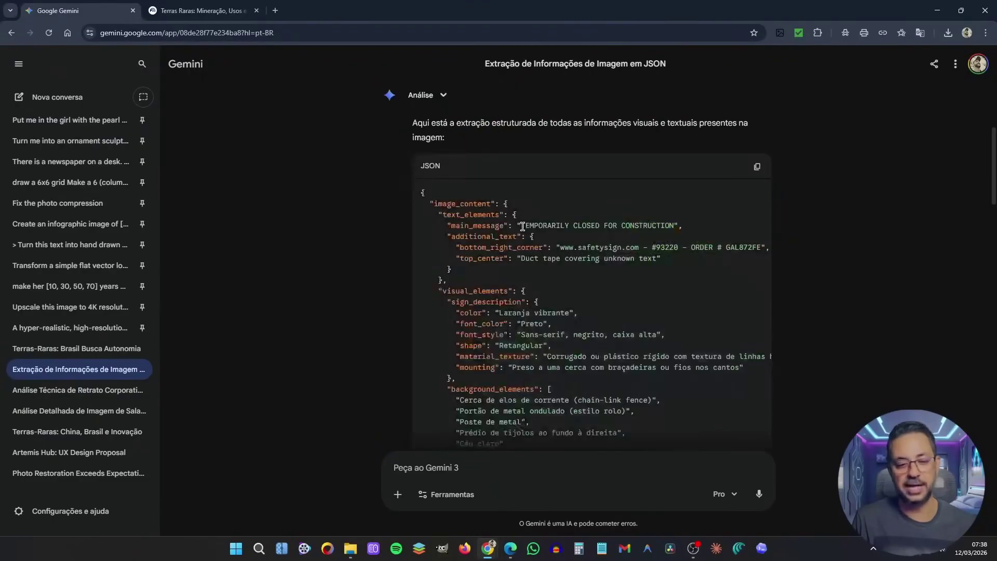
{"action": "left_click_drag", "start_coordinate": [522, 227], "coordinate": [738, 248]}
{"action": "scroll", "coordinate": [618, 236], "scroll_direction": "down", "scroll_amount": 10}
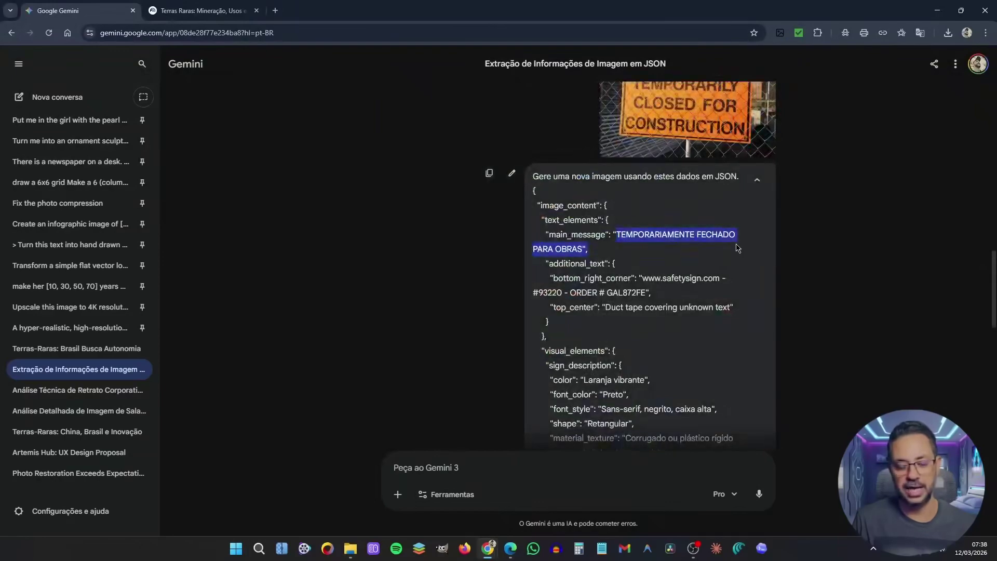
{"action": "scroll", "coordinate": [739, 248], "scroll_direction": "down", "scroll_amount": 15}
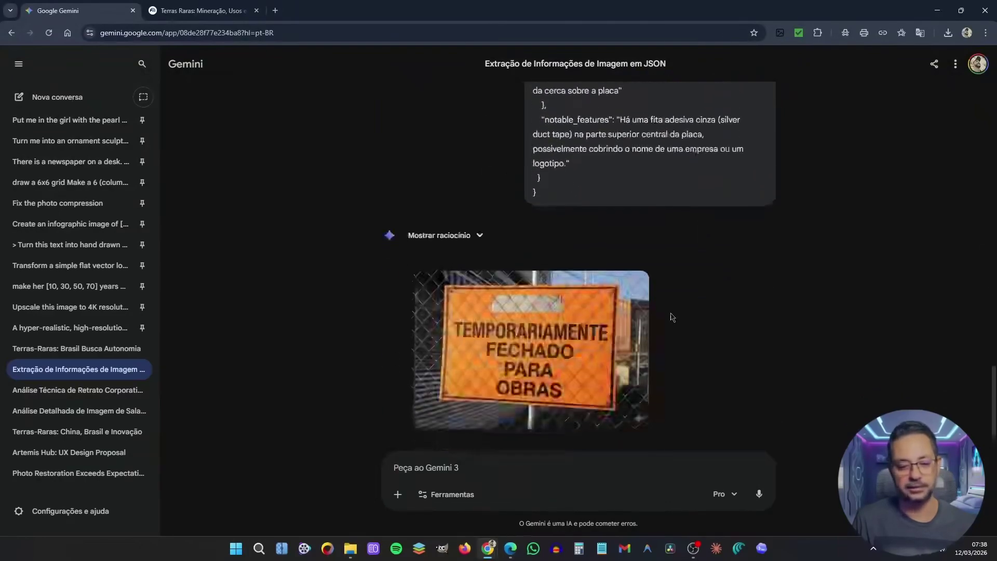
{"action": "left_click", "coordinate": [613, 338]}
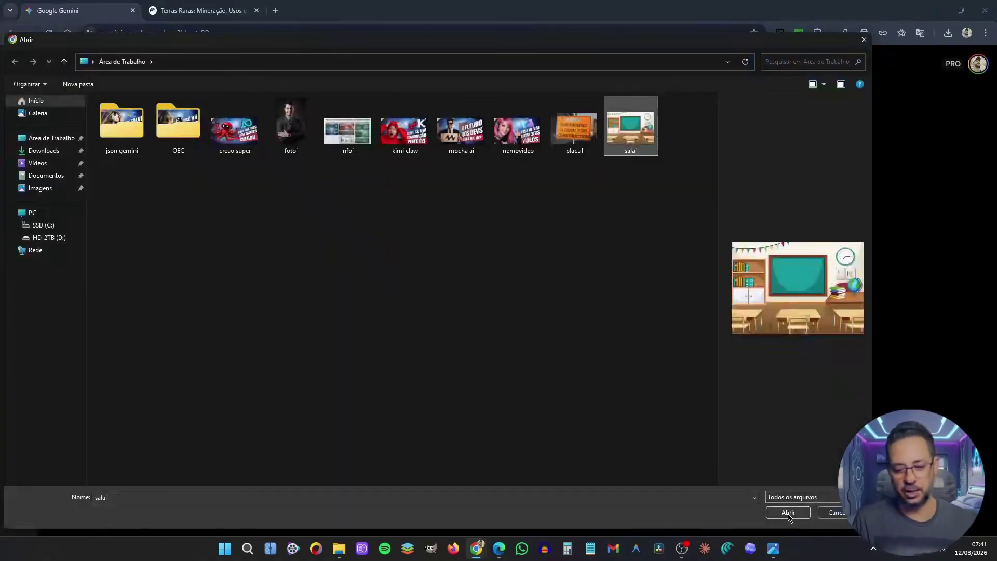
Step: Attach the sala1 classroom image and send the prompt asking to extract all its visual and text information as a structured JSON file
{"action": "left_click", "coordinate": [785, 515]}
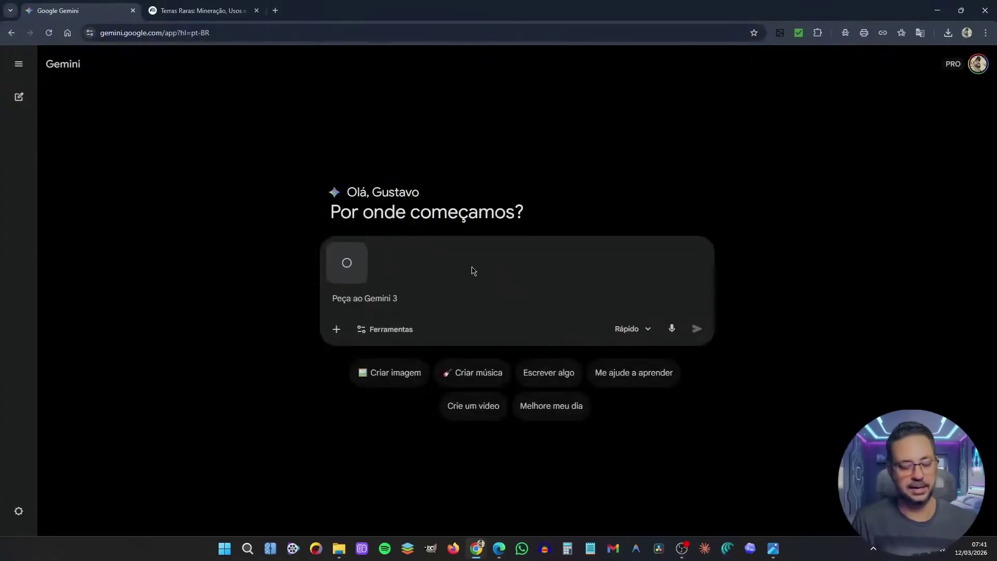
{"action": "left_click", "coordinate": [347, 262]}
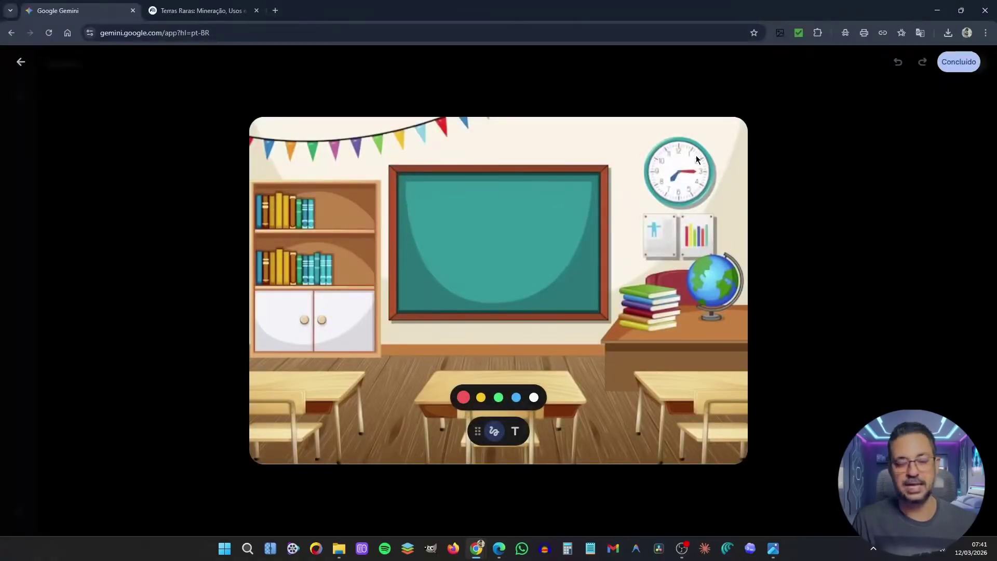
{"action": "key", "text": "Escape"}
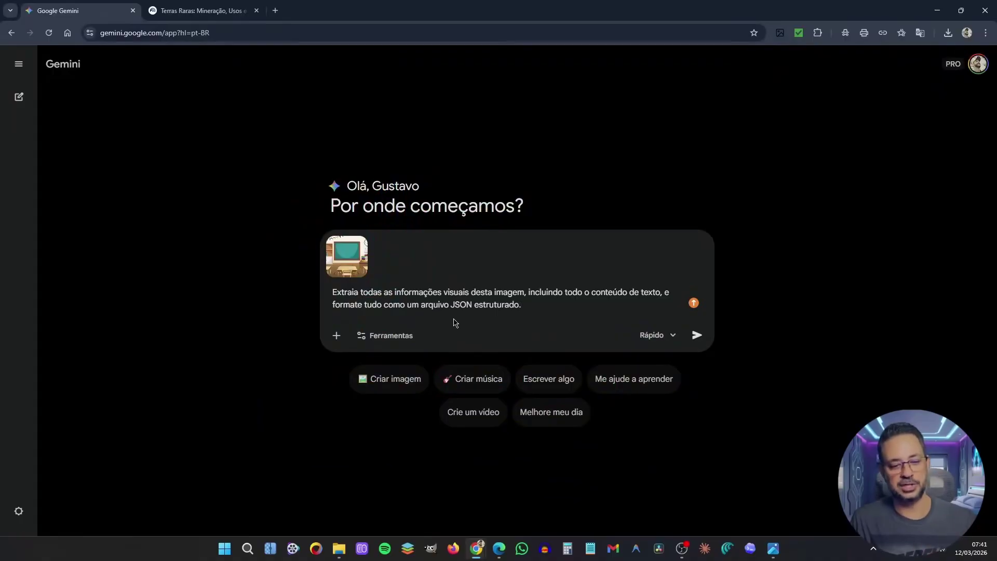
{"action": "left_click", "coordinate": [697, 337]}
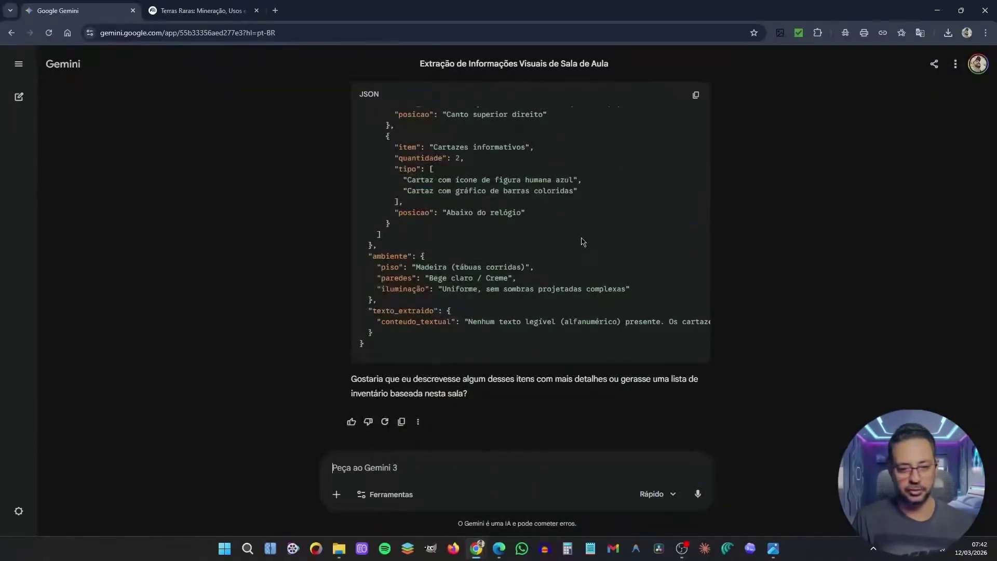
Step: Enter "Gere uma nova imagem usando estes dados em JSON, mas troque o relógio na parede por um quadro na Monalisa." followed by the extracted JSON
{"action": "scroll", "coordinate": [574, 280], "scroll_direction": "up", "scroll_amount": 4}
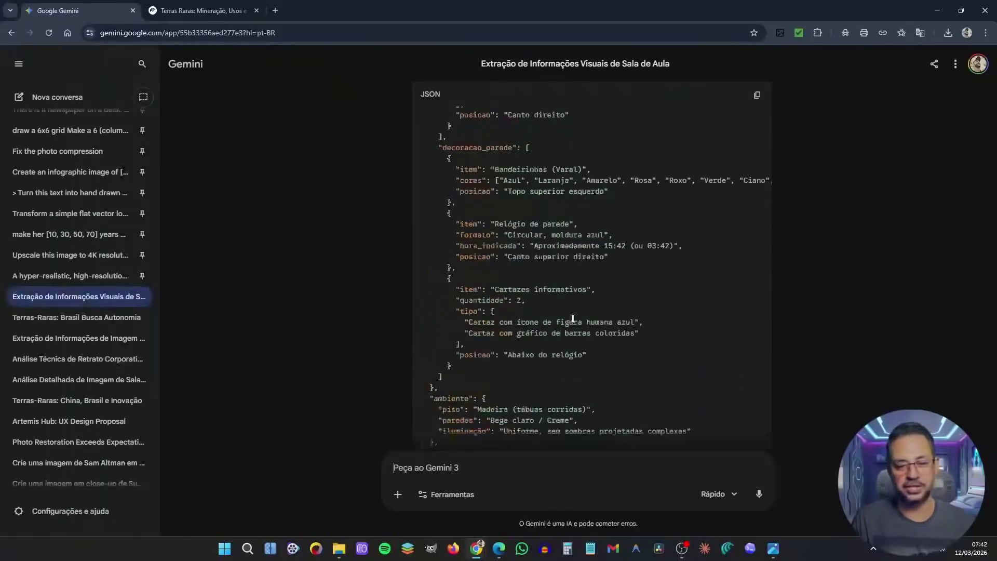
{"action": "scroll", "coordinate": [574, 318], "scroll_direction": "down", "scroll_amount": 4}
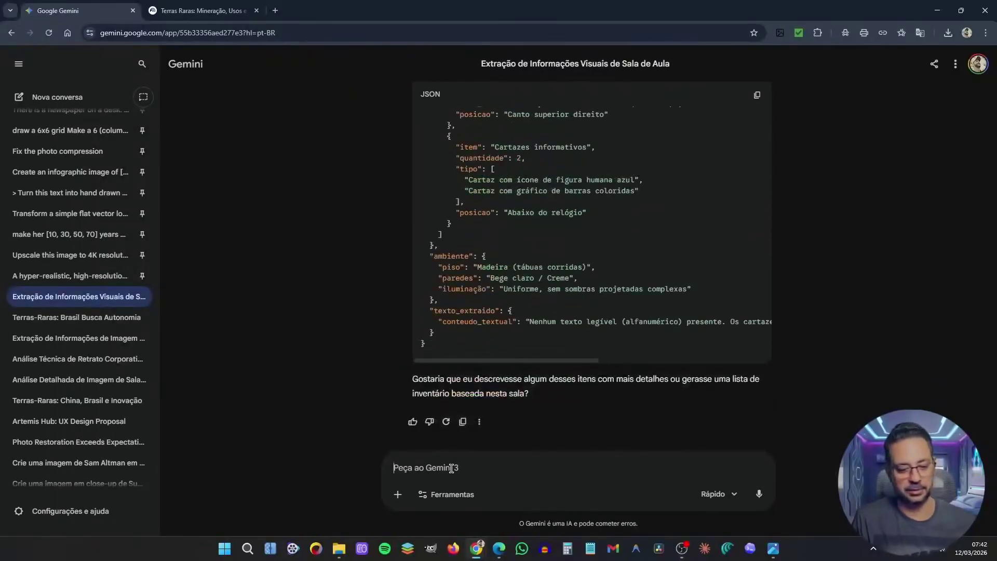
{"action": "type", "text": "Gere uma nova imagem usando estes dados em JSON, mas troque o relógio na parede por um quadro na Monalisa."}
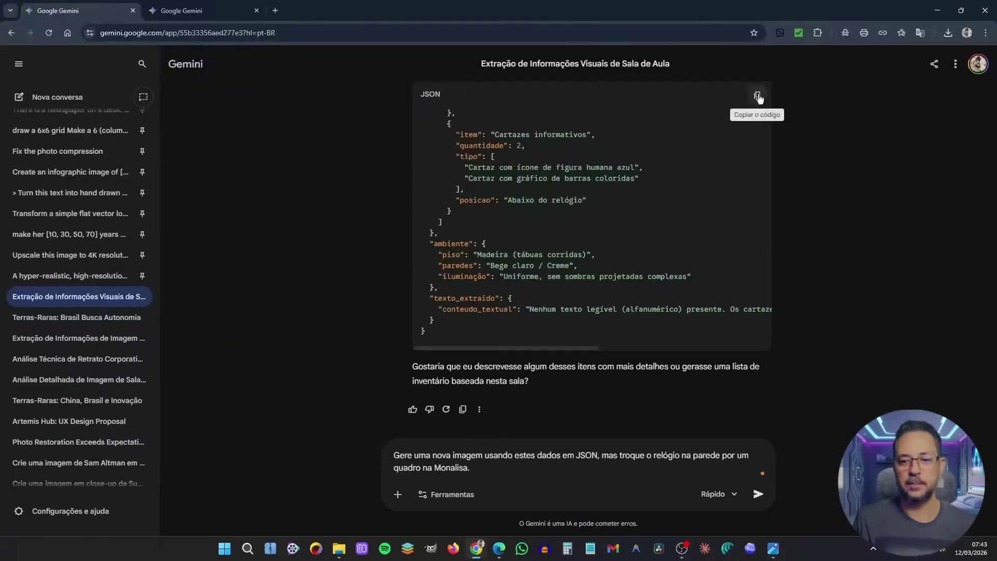
{"action": "left_click", "coordinate": [758, 97]}
{"action": "key", "text": "ctrl+v"}
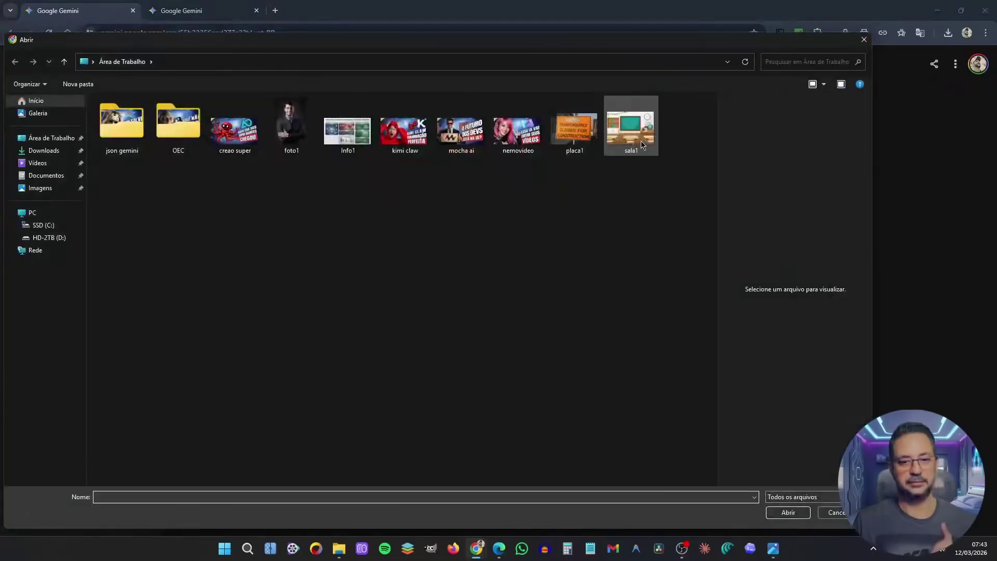
Step: Attach the sala1 image from the desktop to the classroom prompt and send it with the Gemini 3 Pro model
{"action": "left_click", "coordinate": [632, 127]}
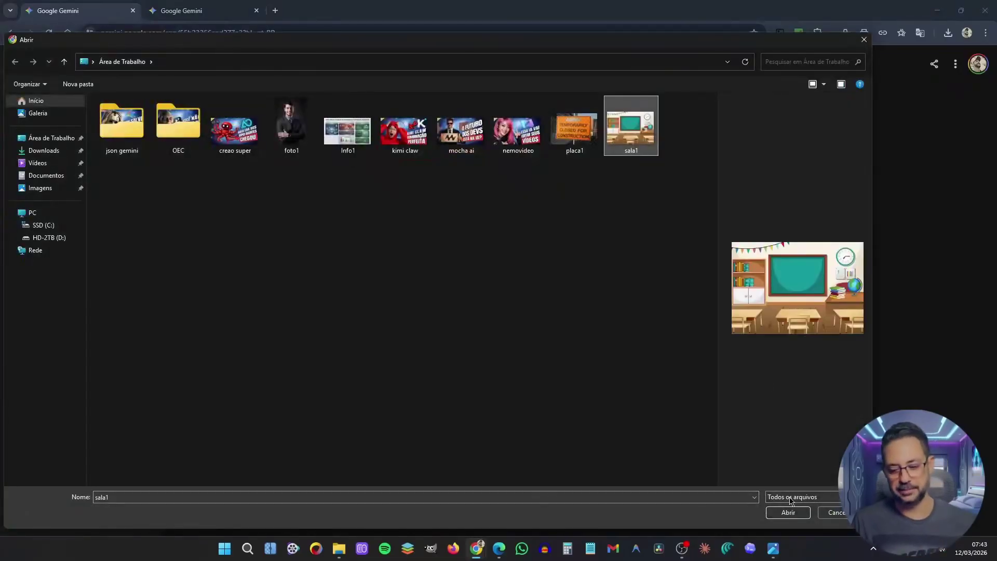
{"action": "left_click", "coordinate": [797, 513]}
{"action": "left_click", "coordinate": [715, 494]}
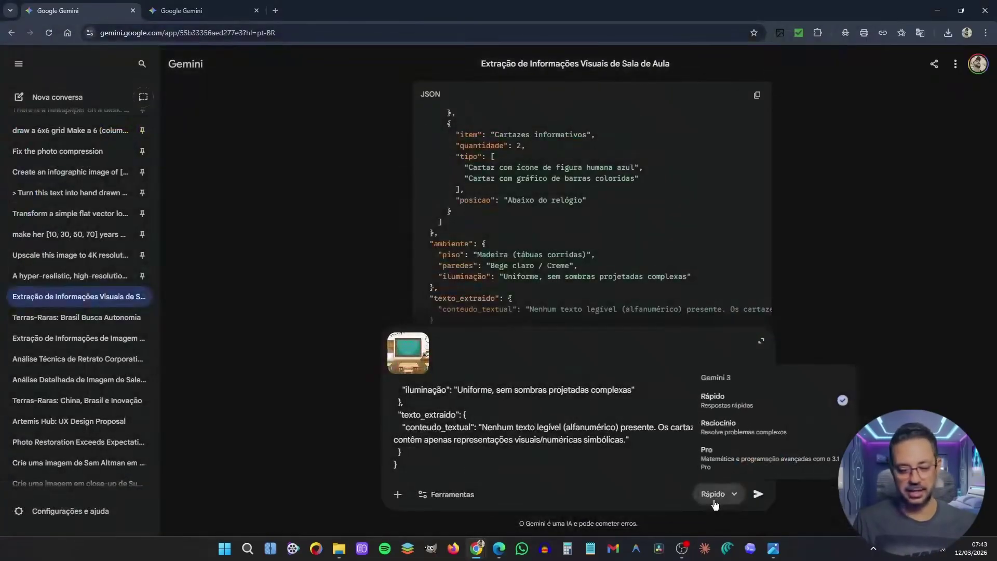
{"action": "left_click", "coordinate": [728, 466]}
{"action": "left_click", "coordinate": [758, 494]}
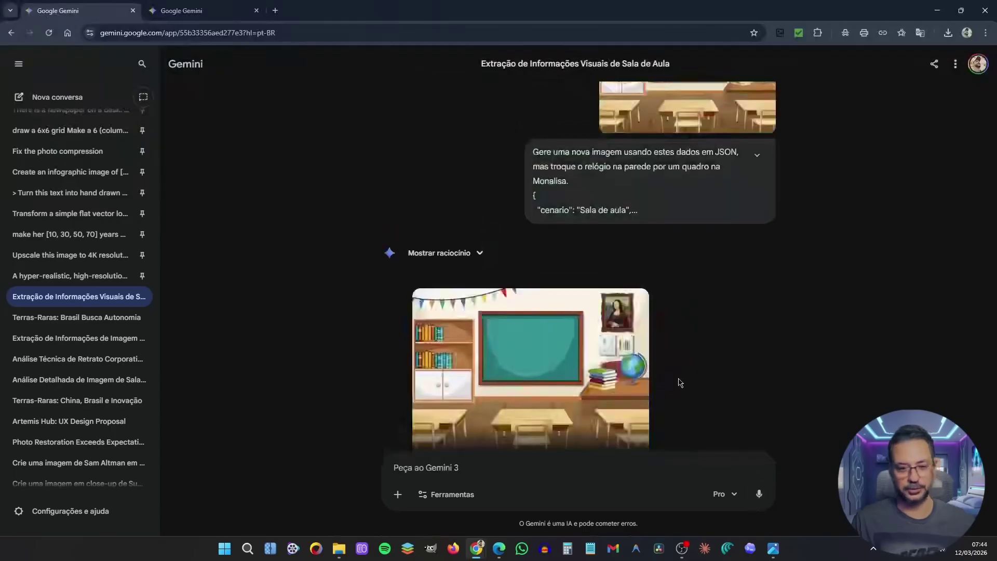
Step: Compare the original classroom image and its clock replacement prompt with the regenerated classroom image
{"action": "scroll", "coordinate": [679, 381], "scroll_direction": "up", "scroll_amount": 3}
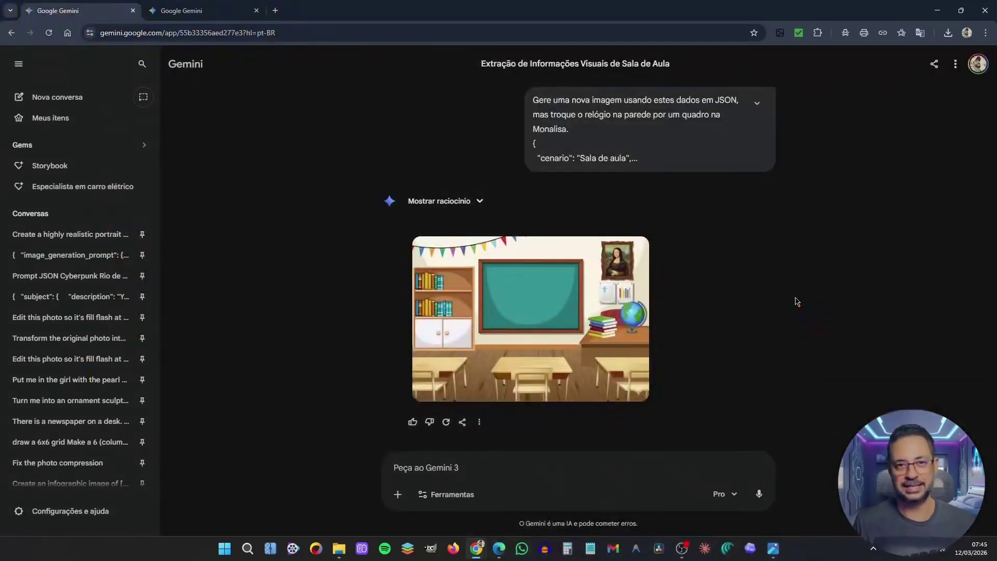
{"action": "scroll", "coordinate": [640, 100], "scroll_direction": "up", "scroll_amount": 3}
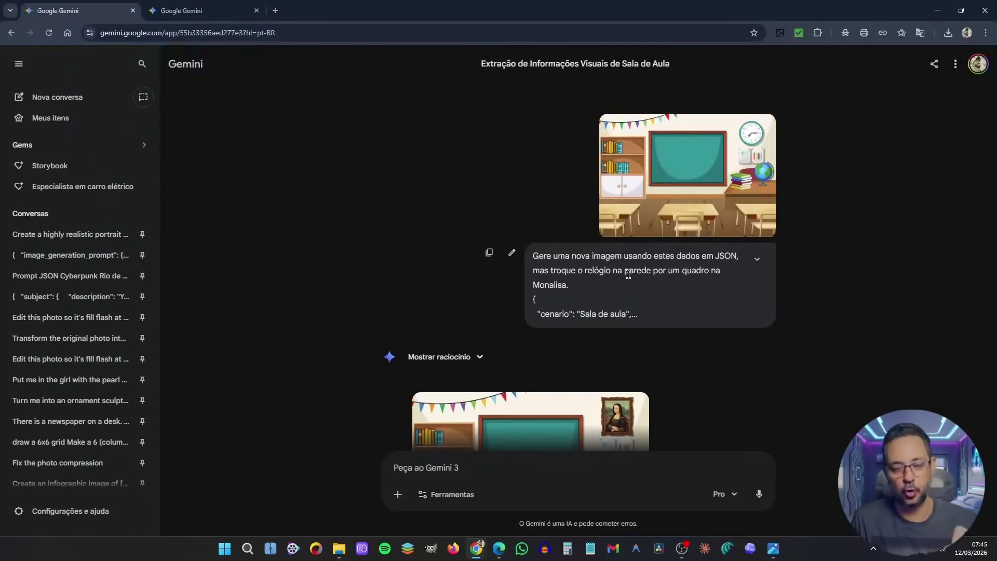
{"action": "scroll", "coordinate": [631, 291], "scroll_direction": "down", "scroll_amount": 3}
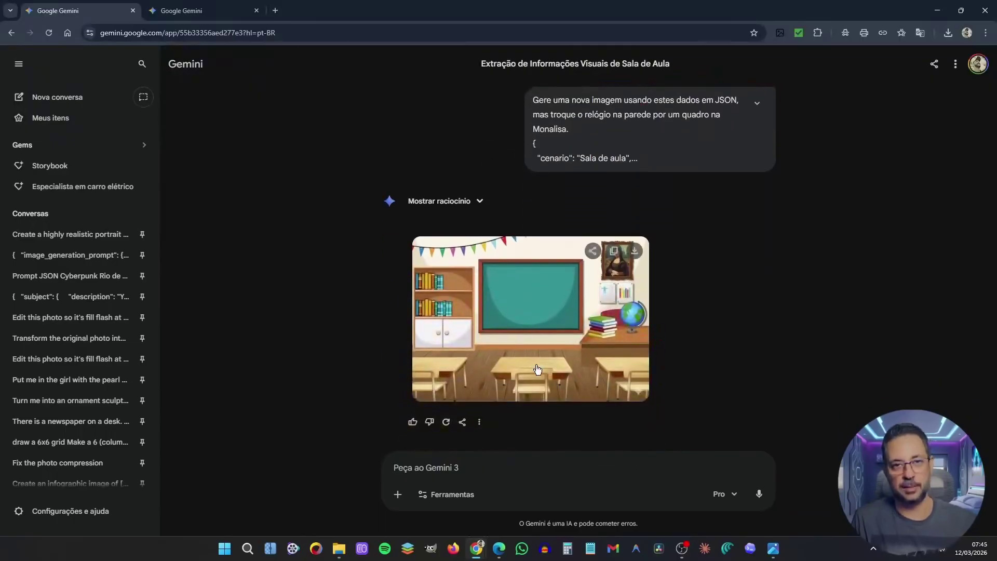
{"action": "scroll", "coordinate": [696, 172], "scroll_direction": "up", "scroll_amount": 1}
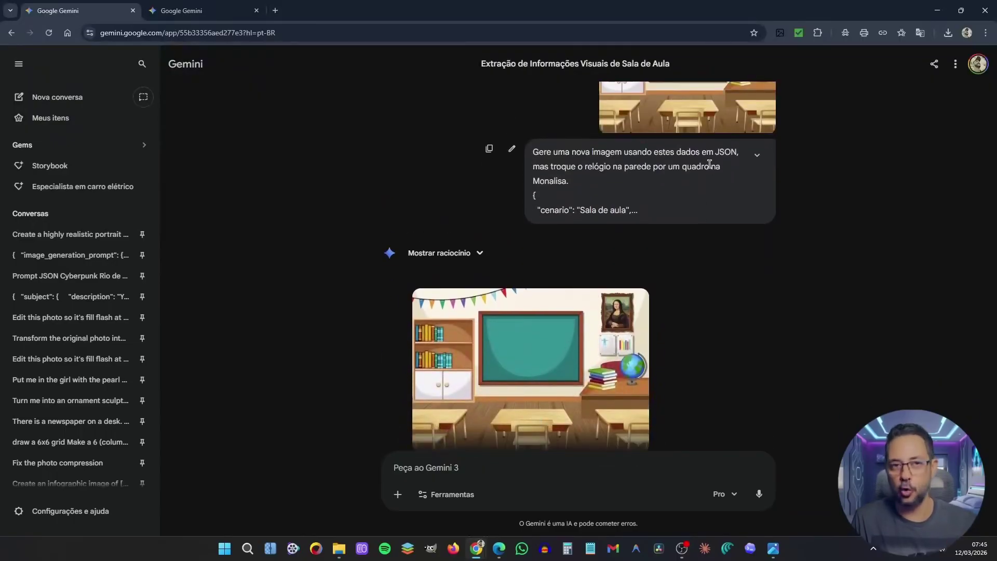
{"action": "scroll", "coordinate": [710, 169], "scroll_direction": "down", "scroll_amount": 1}
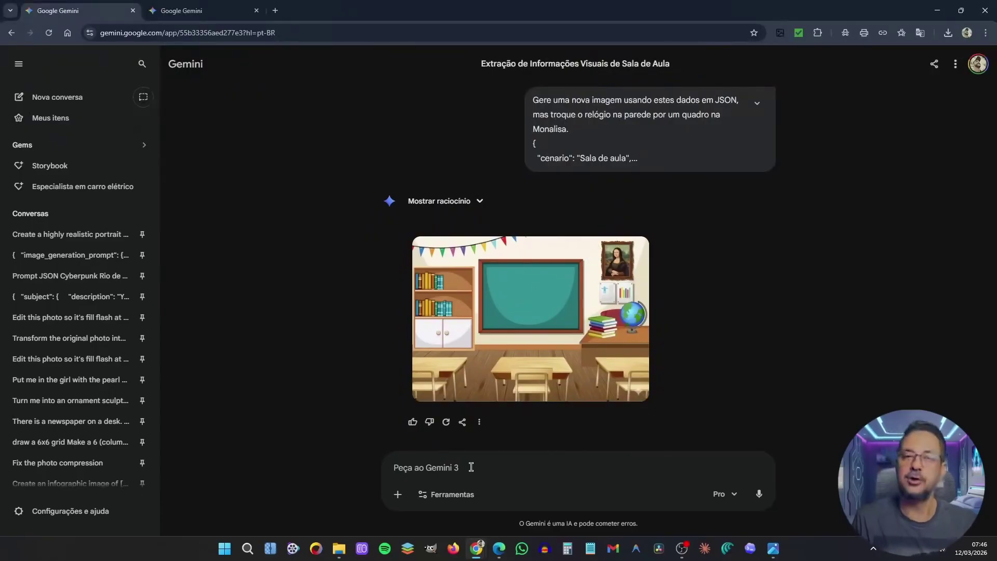
Step: In the other Gemini tab, send "Descreva as técnicas fotográficas presentes nesta imagem em formato JSON." with the attached businessman portrait
{"action": "key", "text": "ctrl+Tab"}
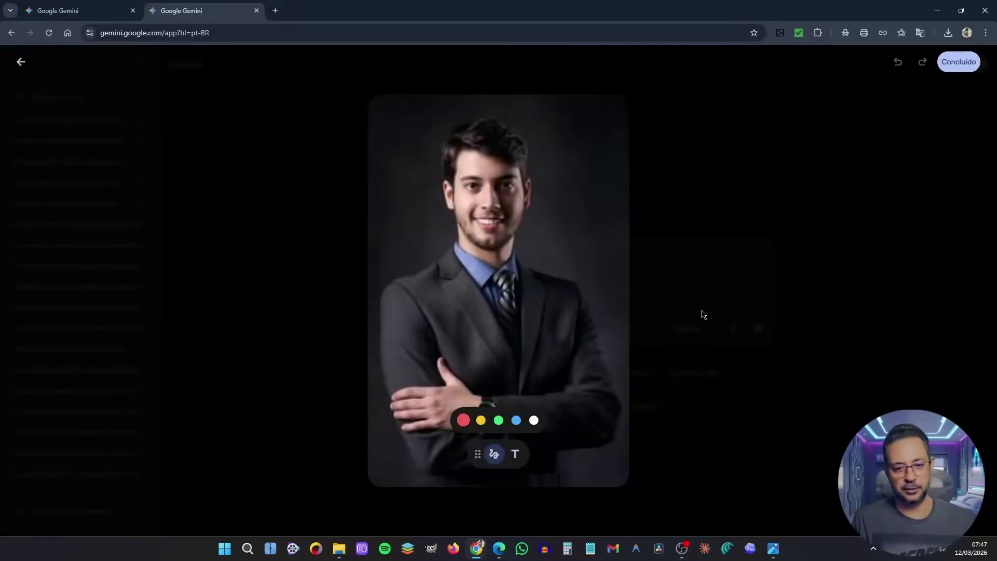
{"action": "key", "text": "Escape"}
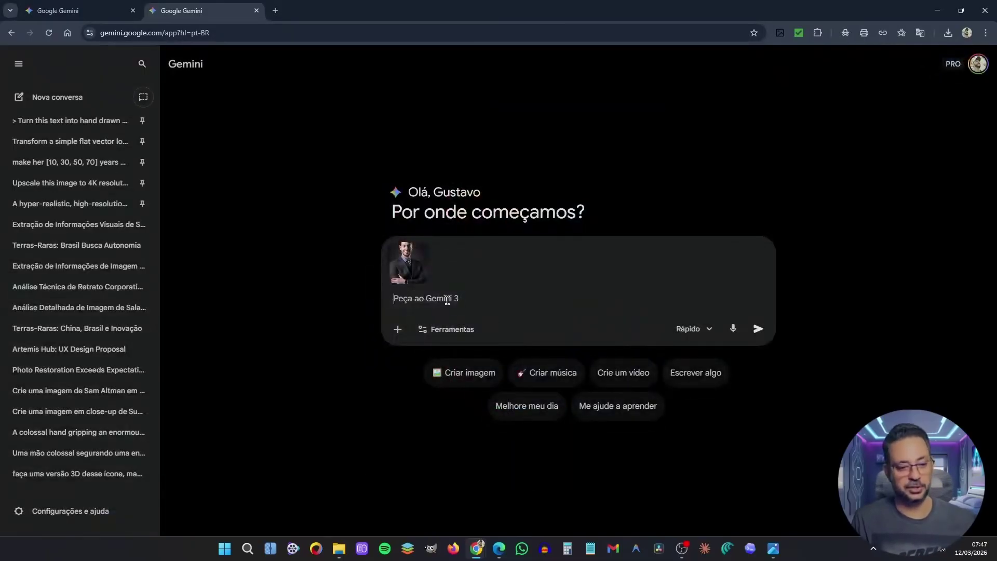
{"action": "type", "text": "Descreva as técnicas fotográficas presentes nesta imagem em formato JSON."}
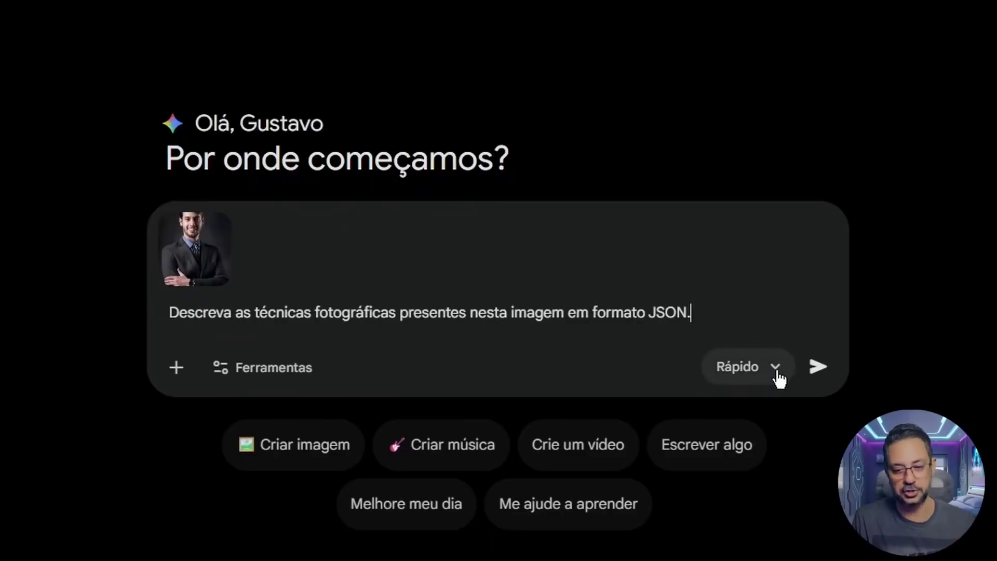
{"action": "left_click", "coordinate": [818, 368]}
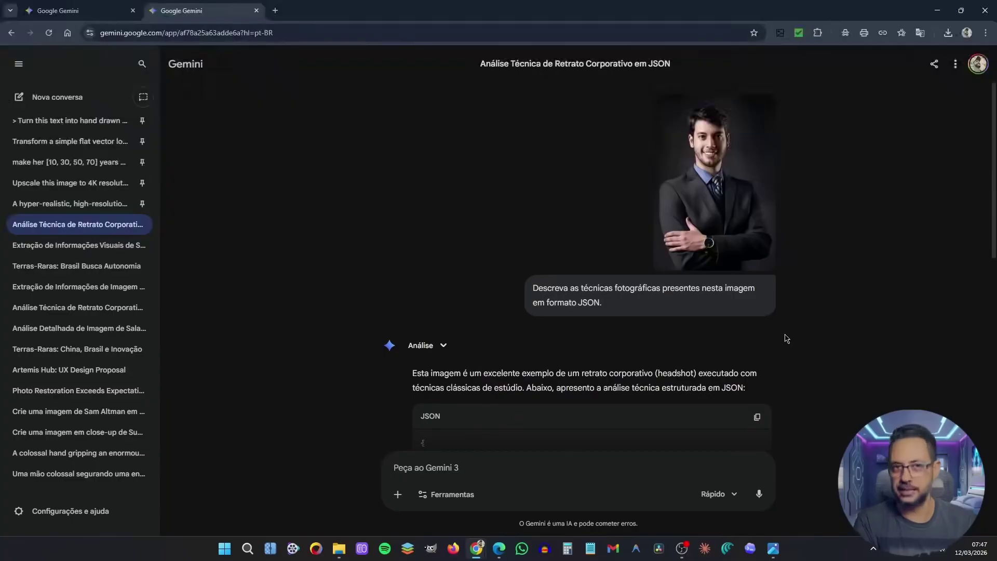
Step: Attach the claudet.jpg chef portrait and enter "Gere uma foto deste sujeito com base no seguinte arquivo JSON." followed by the extracted photographic techniques JSON
{"action": "scroll", "coordinate": [787, 339], "scroll_direction": "down", "scroll_amount": 10}
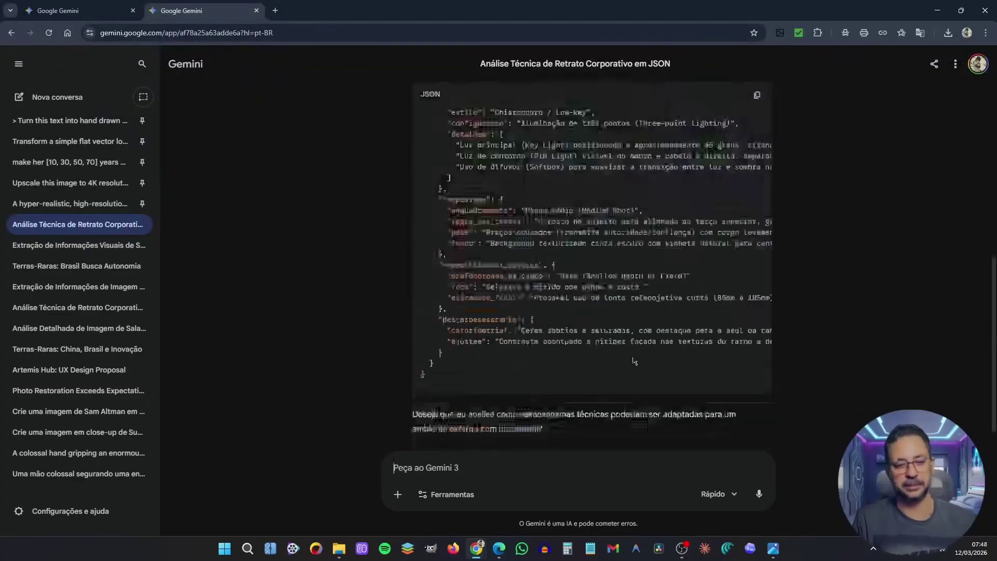
{"action": "scroll", "coordinate": [696, 252], "scroll_direction": "up", "scroll_amount": 6}
{"action": "scroll", "coordinate": [696, 252], "scroll_direction": "down", "scroll_amount": 3}
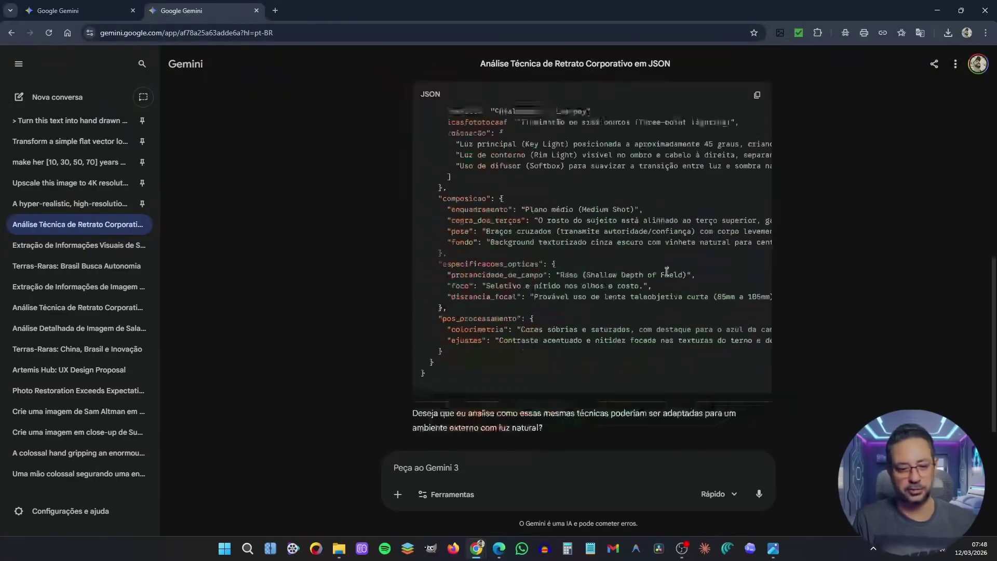
{"action": "left_click", "coordinate": [398, 494]}
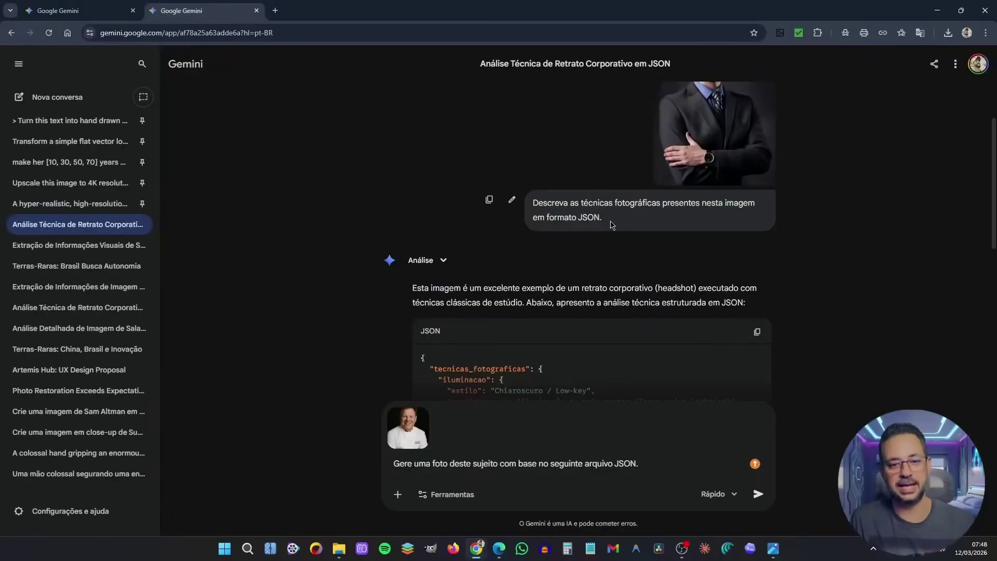
{"action": "scroll", "coordinate": [664, 348], "scroll_direction": "down", "scroll_amount": 6}
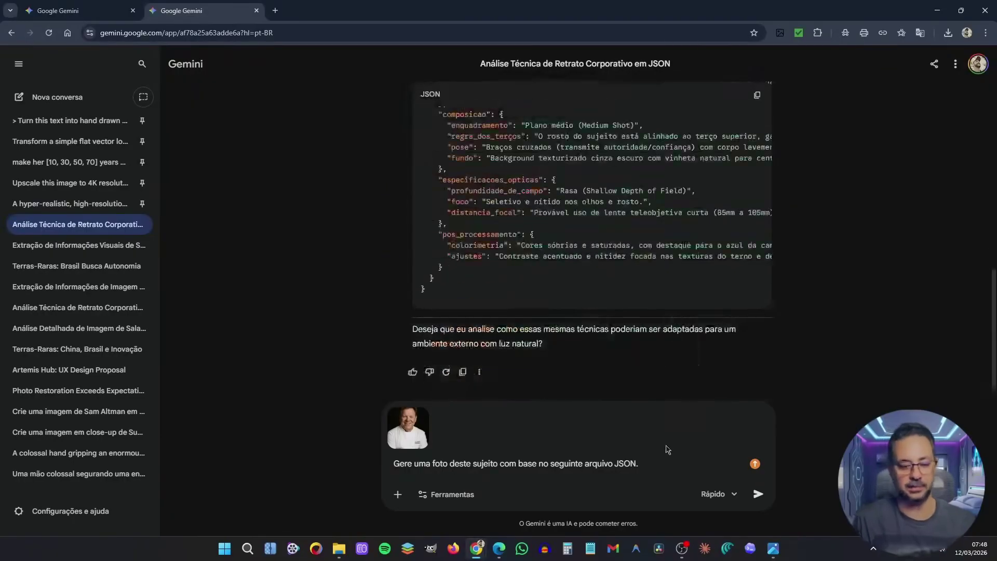
{"action": "key", "text": "ctrl+v"}
Step: Switch the Gemini 3 model to Pro and send the chef photo generation prompt
{"action": "left_click", "coordinate": [719, 494]}
{"action": "left_click", "coordinate": [728, 465]}
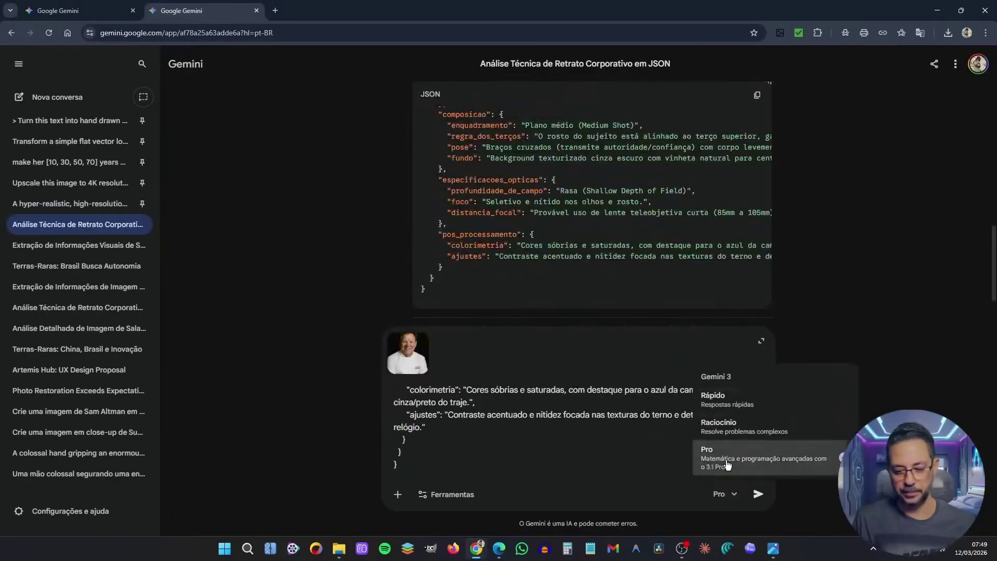
{"action": "left_click", "coordinate": [759, 494]}
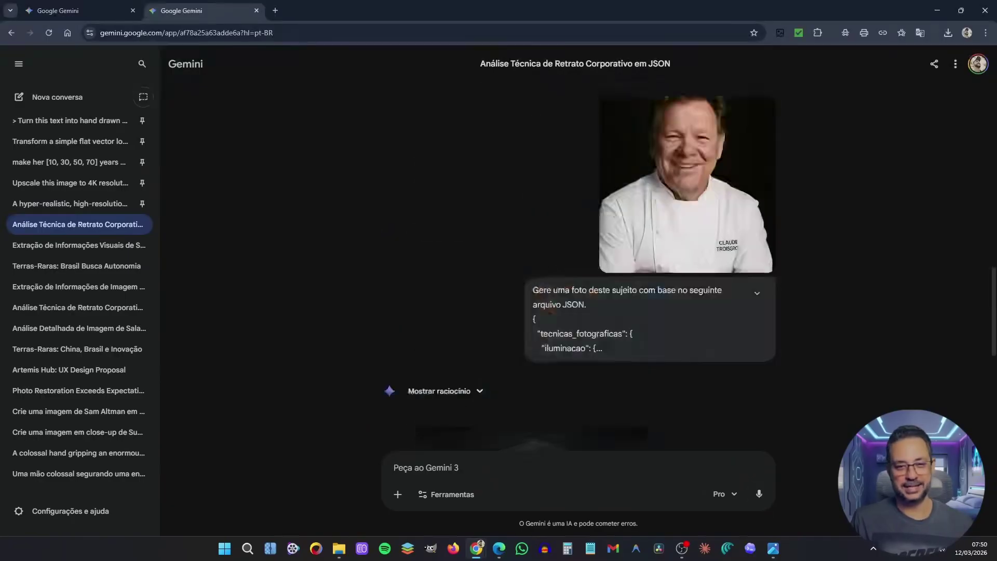
Step: Compare the foto1.png reference portrait with the chef's source photo claudet.jpg by viewing each one enlarged
{"action": "scroll", "coordinate": [728, 209], "scroll_direction": "up", "scroll_amount": 10}
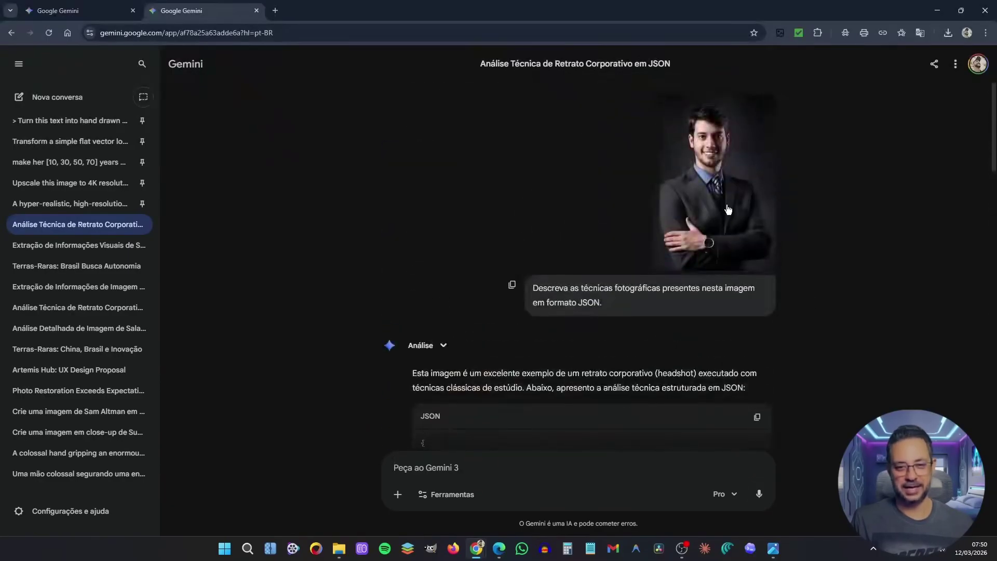
{"action": "left_click", "coordinate": [727, 209]}
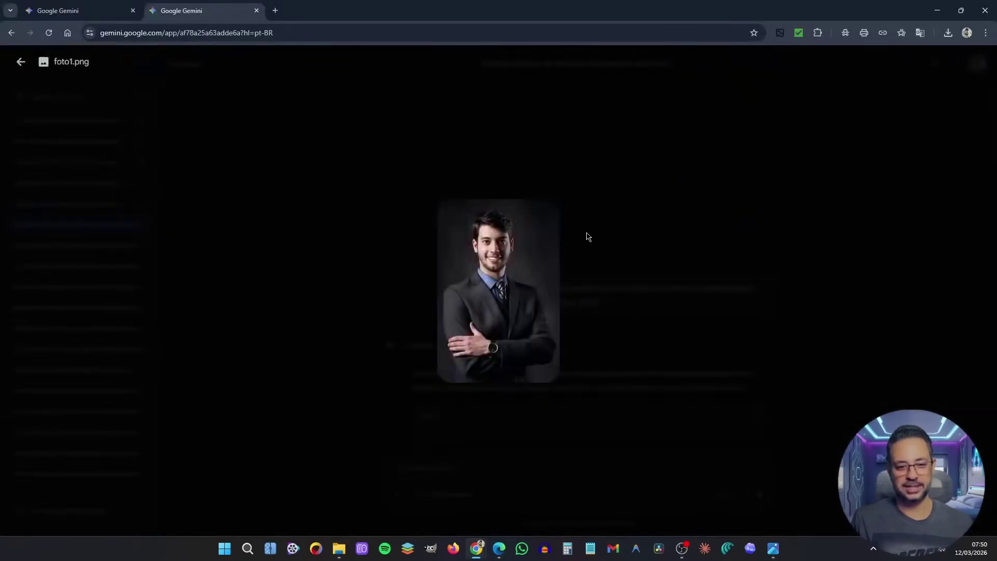
{"action": "left_click", "coordinate": [780, 243]}
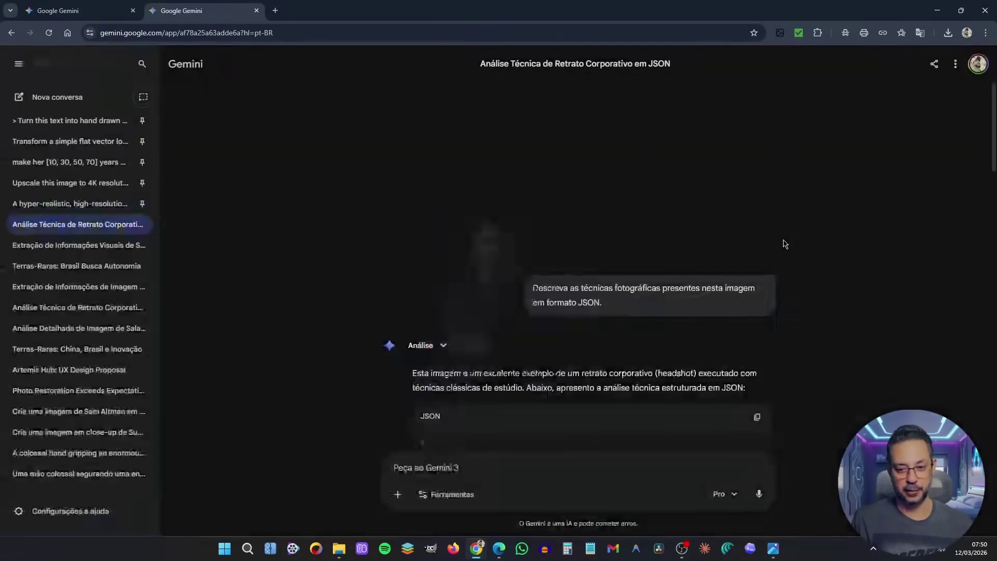
{"action": "scroll", "coordinate": [795, 270], "scroll_direction": "down", "scroll_amount": 1}
{"action": "scroll", "coordinate": [800, 285], "scroll_direction": "down", "scroll_amount": 15}
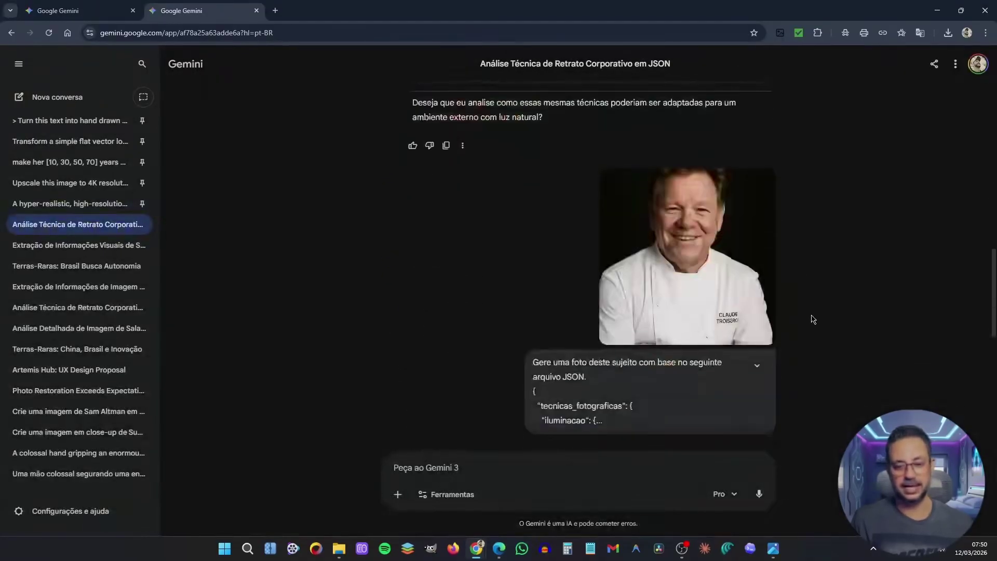
{"action": "left_click", "coordinate": [676, 266]}
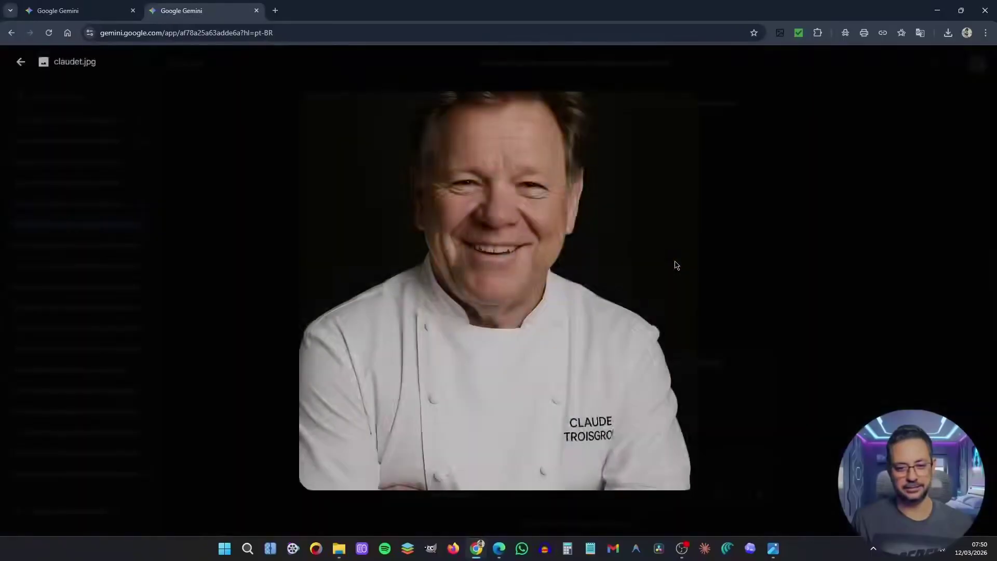
Step: View the generated portrait of the chef in a suit enlarged and download it in original size
{"action": "left_click", "coordinate": [814, 253]}
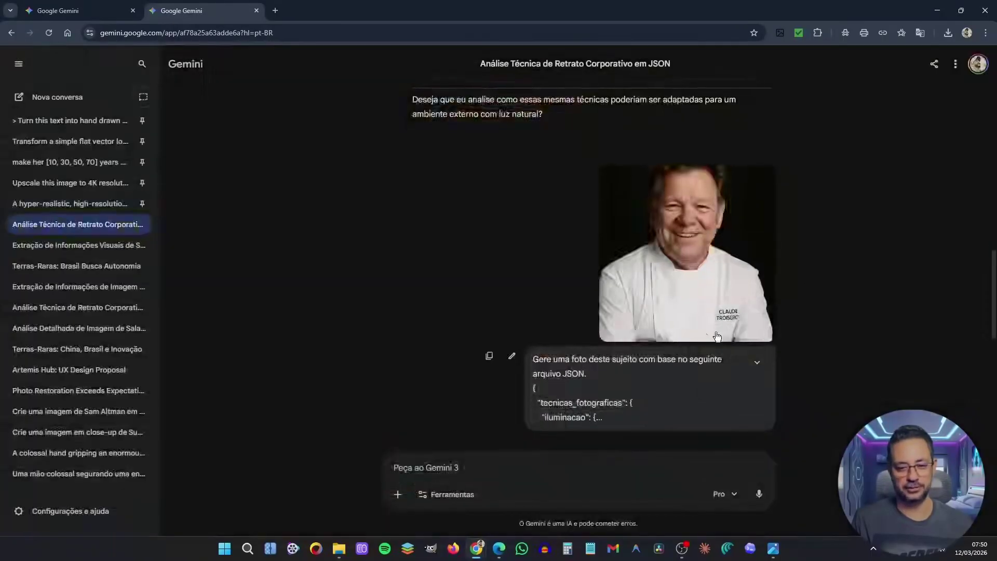
{"action": "scroll", "coordinate": [717, 337], "scroll_direction": "down", "scroll_amount": 6}
{"action": "left_click", "coordinate": [725, 286]}
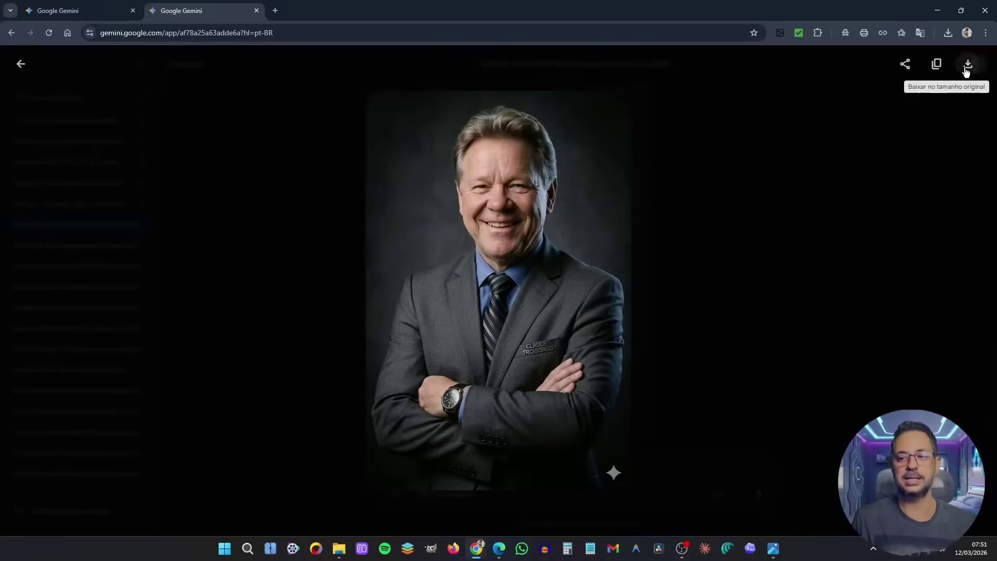
{"action": "left_click", "coordinate": [967, 65]}
{"action": "key", "text": "Escape"}
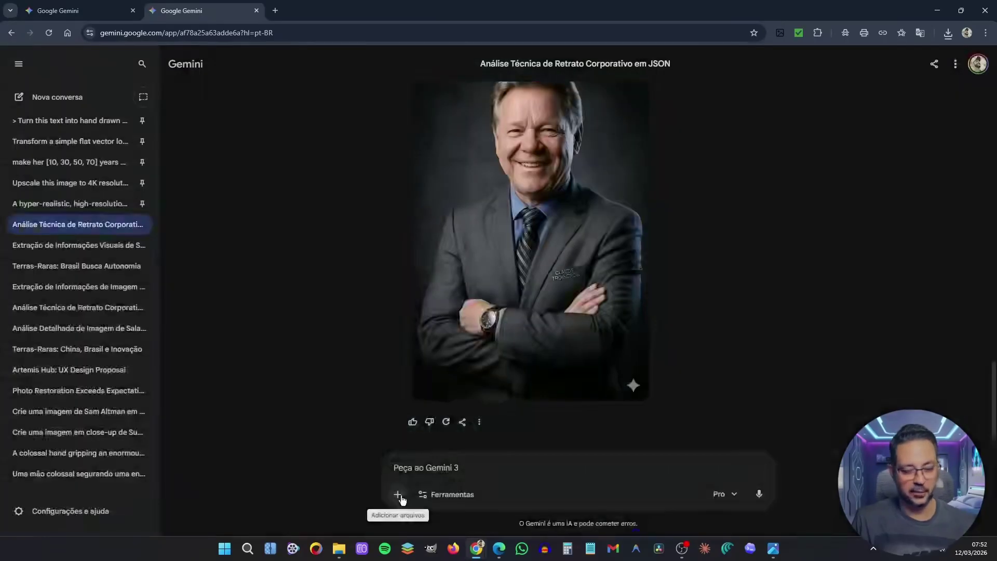
Step: Attach the downloaded suit portrait and enter "Apague o texto:" with the name on the suit, followed by "do terno desta pessoa no código JSON"
{"action": "left_click", "coordinate": [399, 496]}
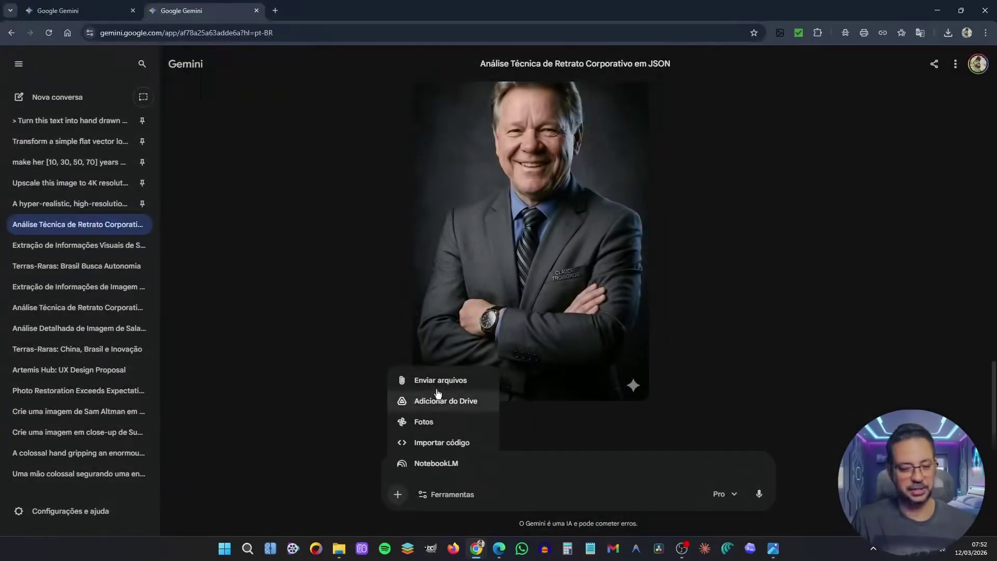
{"action": "left_click", "coordinate": [394, 381]}
{"action": "type", "text": "Apague o texto: \"CLAUDE TROISGROSS\" do terno desta pessoa no código JSON"}
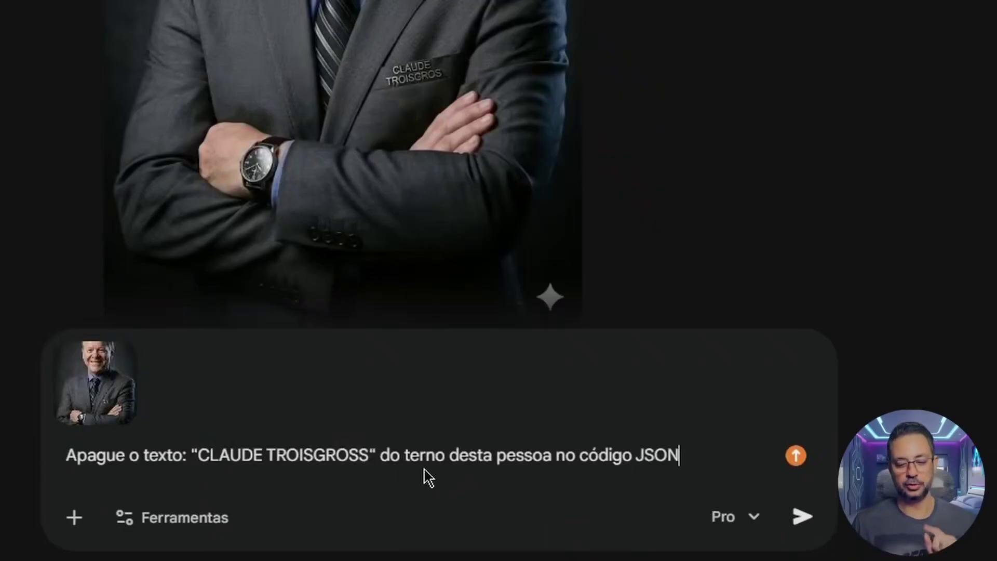
Step: Add the extracted photographic techniques JSON below the text-removal request and send the prompt
{"action": "scroll", "coordinate": [468, 166], "scroll_direction": "up", "scroll_amount": 15}
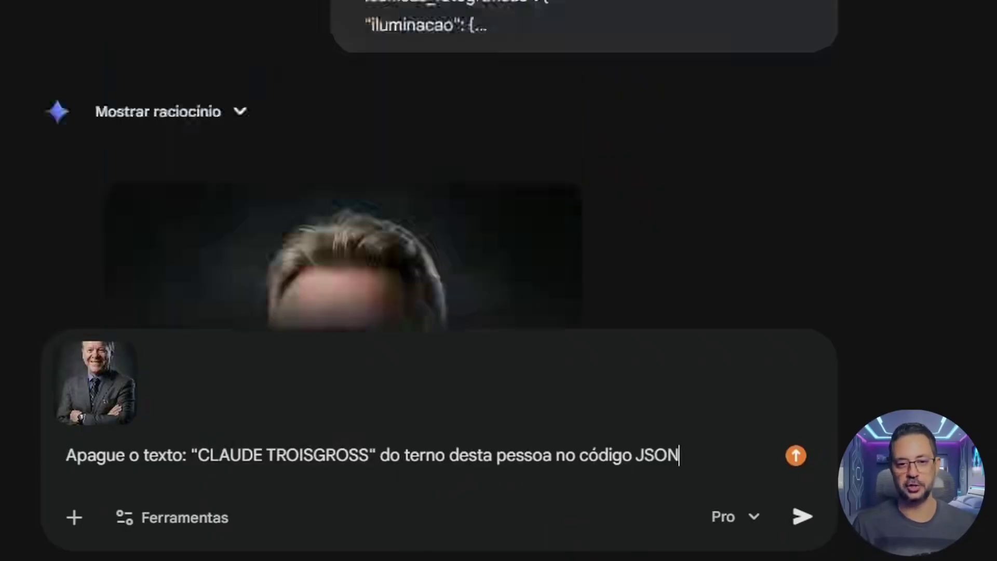
{"action": "scroll", "coordinate": [467, 166], "scroll_direction": "down", "scroll_amount": 5}
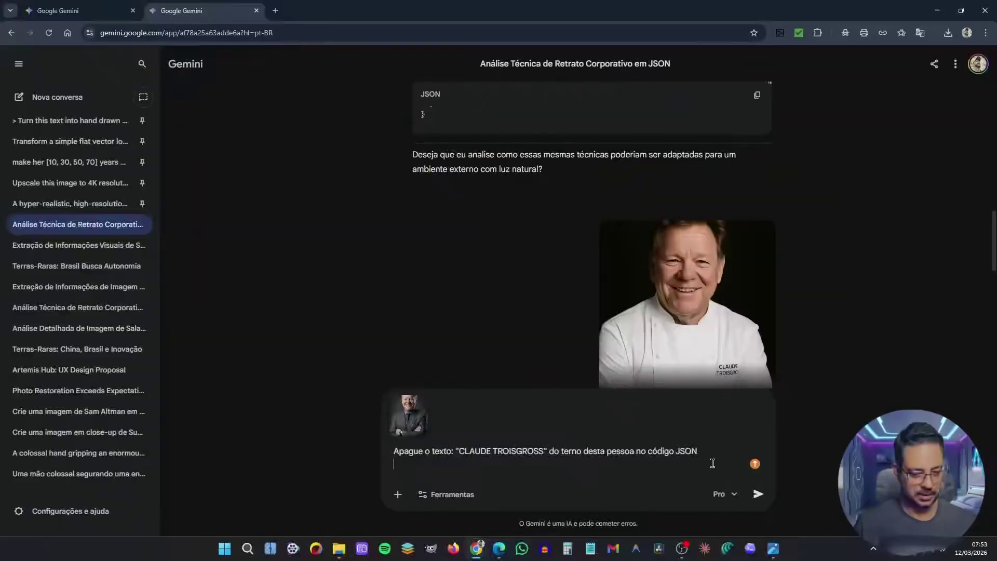
{"action": "key", "text": "ctrl+v"}
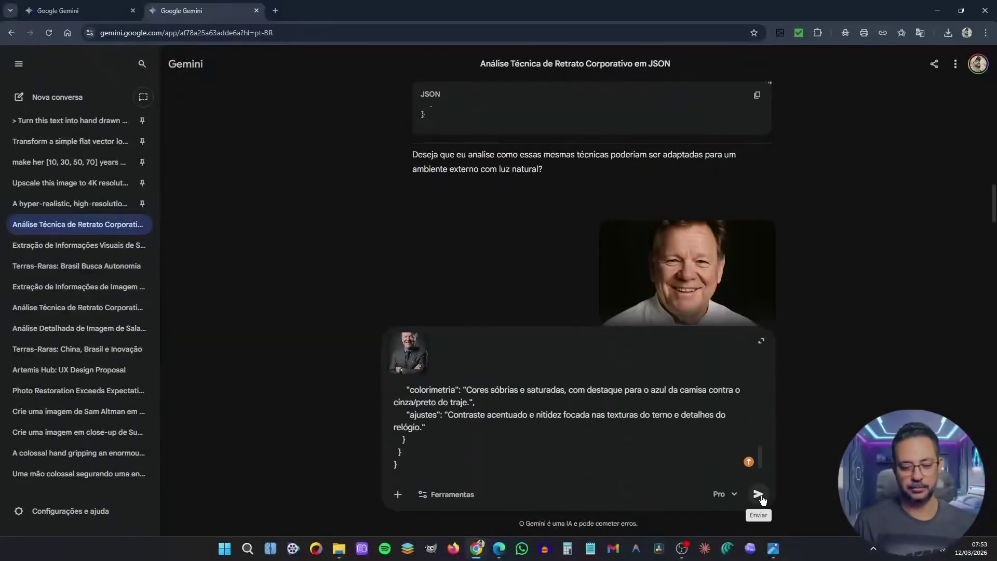
{"action": "left_click", "coordinate": [762, 499]}
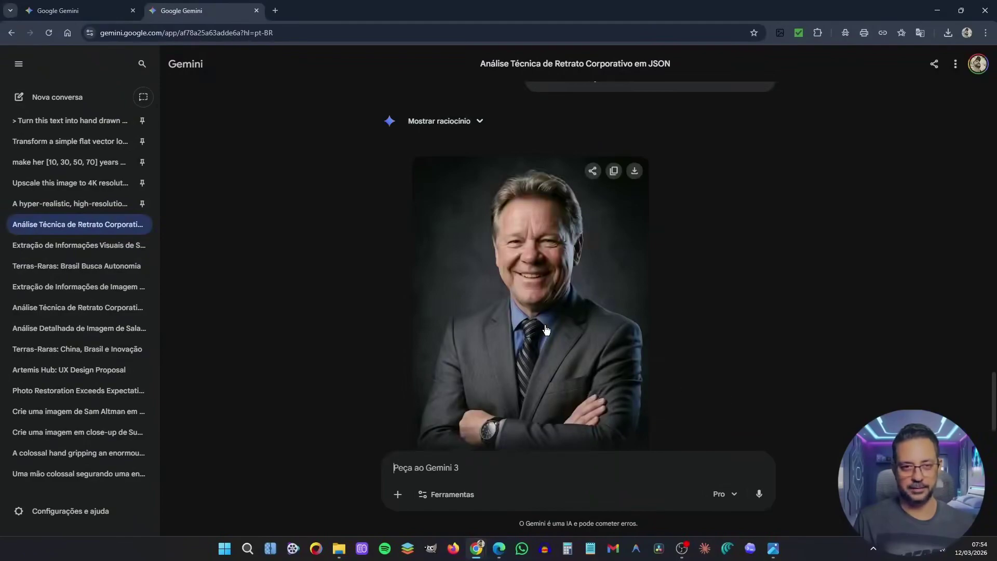